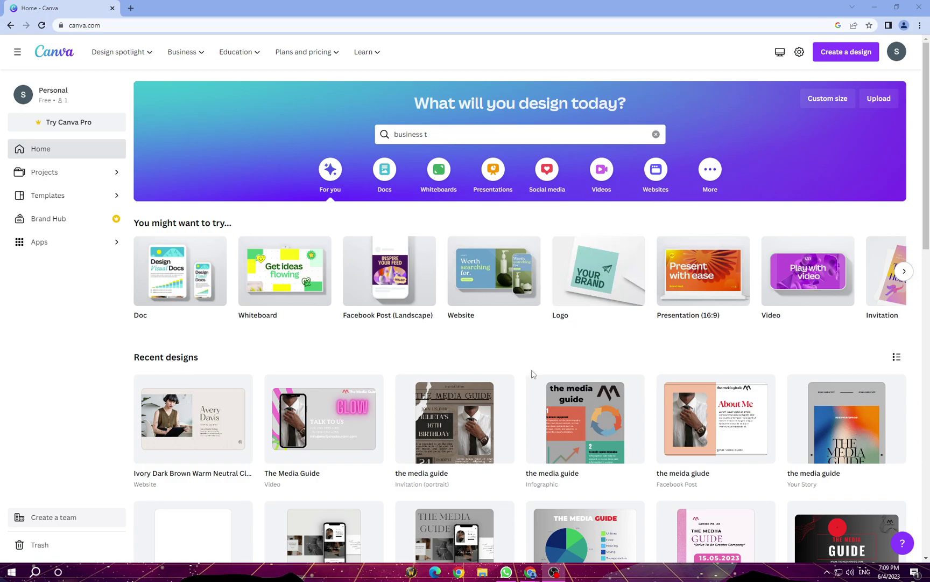
{"action": "scroll", "coordinate": [678, 309], "scroll_direction": "down", "scroll_amount": 1}
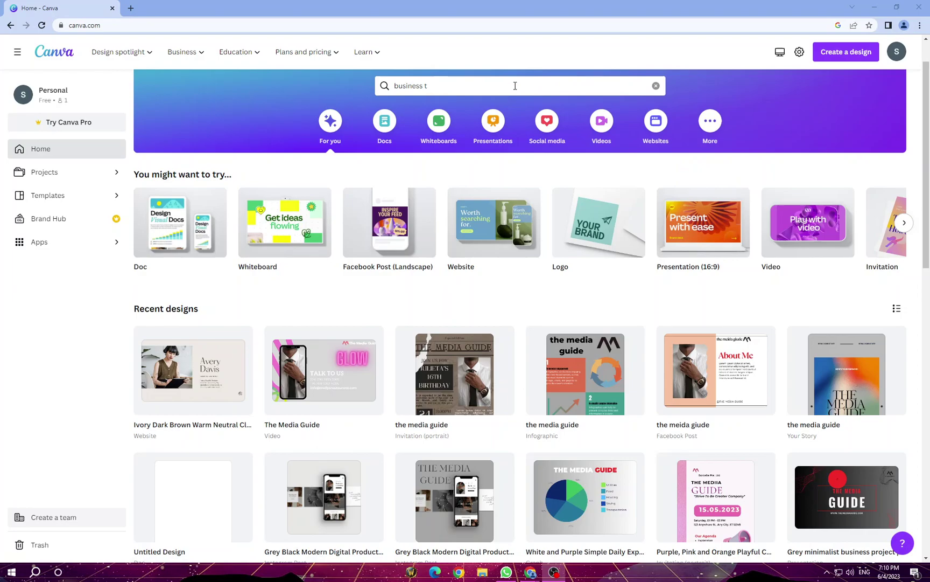
Search Canva templates for 'business anniversary' by fixing the query and picking the suggestion
{"action": "left_click", "coordinate": [905, 224]}
{"action": "left_click", "coordinate": [905, 224]}
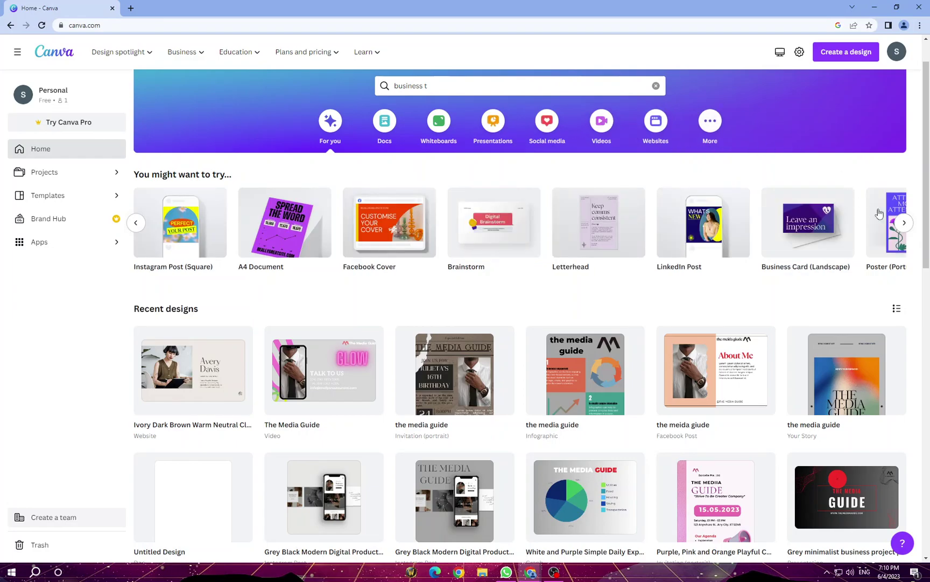
{"action": "left_click", "coordinate": [574, 86]}
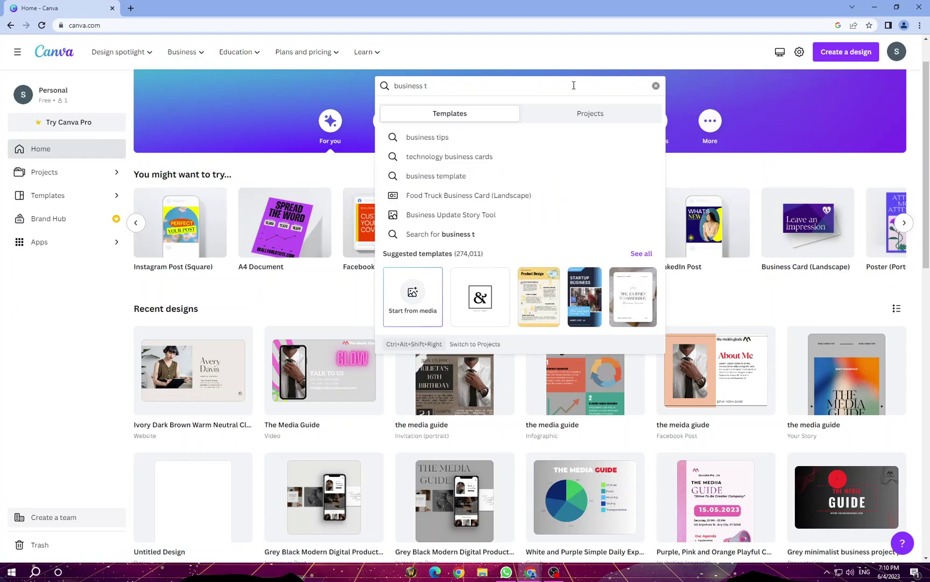
{"action": "key", "text": "BackSpace"}
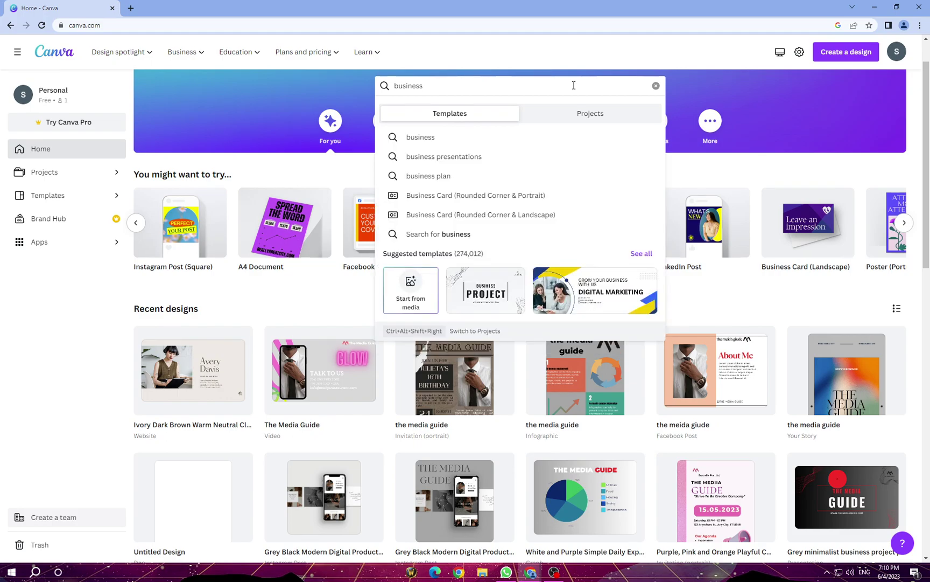
{"action": "type", "text": " q"}
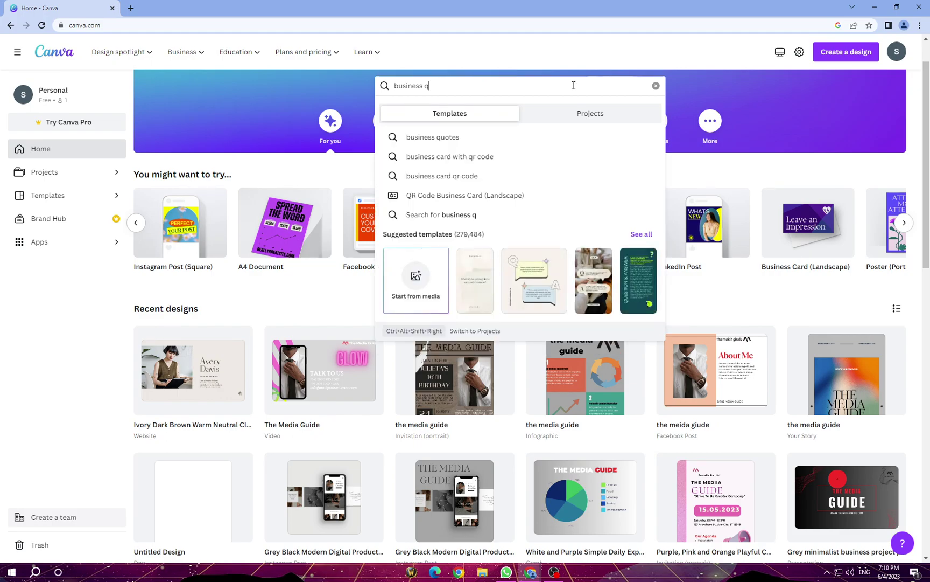
{"action": "key", "text": "BackSpace"}
{"action": "type", "text": "a"}
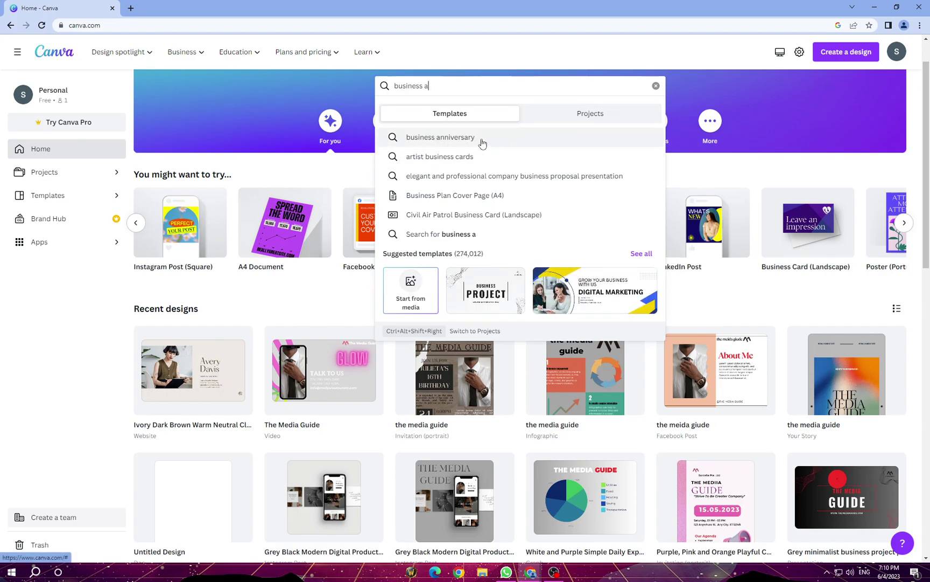
{"action": "left_click", "coordinate": [482, 138]}
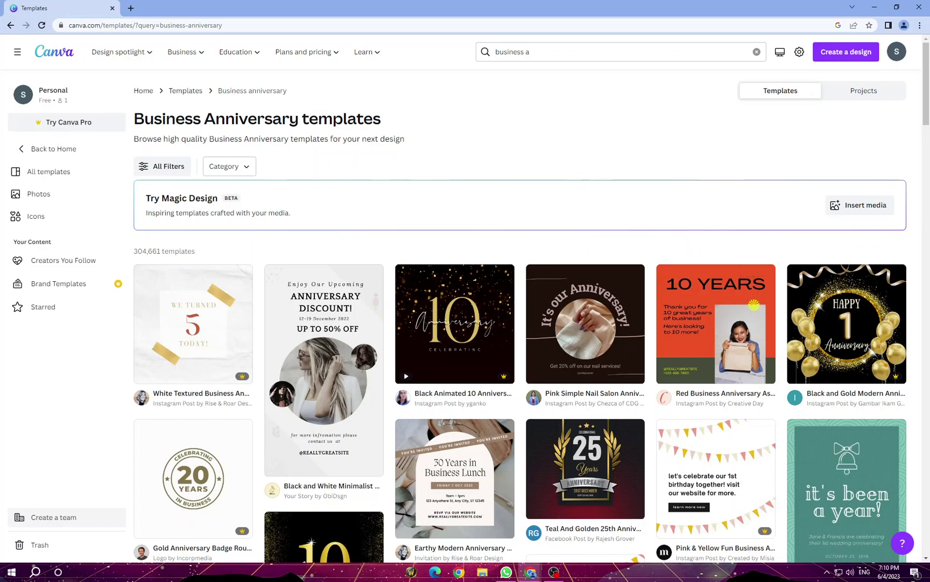
{"action": "mouse_move", "coordinate": [585, 324]}
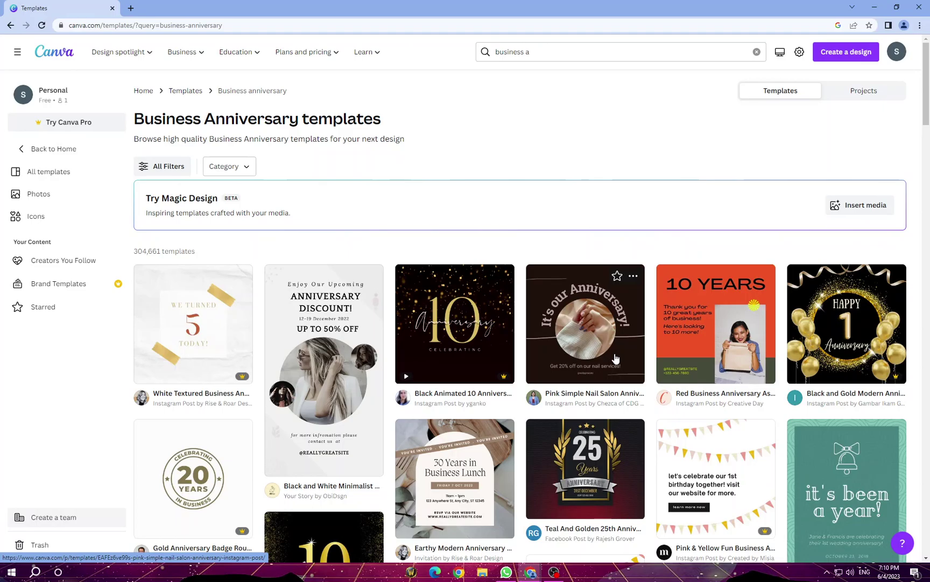
{"action": "scroll", "coordinate": [615, 358], "scroll_direction": "down", "scroll_amount": 3}
{"action": "scroll", "coordinate": [615, 359], "scroll_direction": "down", "scroll_amount": 2}
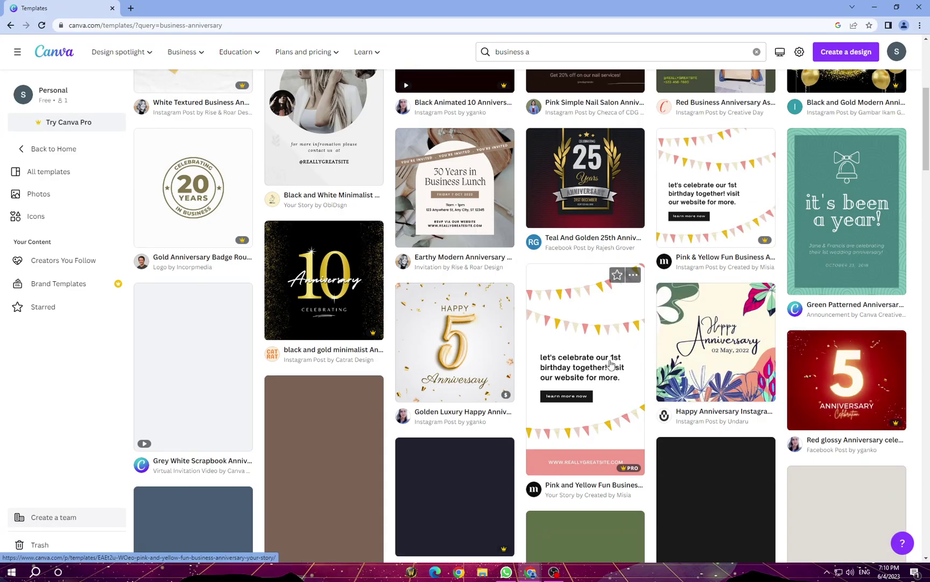
{"action": "scroll", "coordinate": [615, 360], "scroll_direction": "down", "scroll_amount": 2}
{"action": "scroll", "coordinate": [612, 363], "scroll_direction": "down", "scroll_amount": 3}
{"action": "scroll", "coordinate": [610, 365], "scroll_direction": "down", "scroll_amount": 1}
{"action": "scroll", "coordinate": [611, 364], "scroll_direction": "down", "scroll_amount": 1}
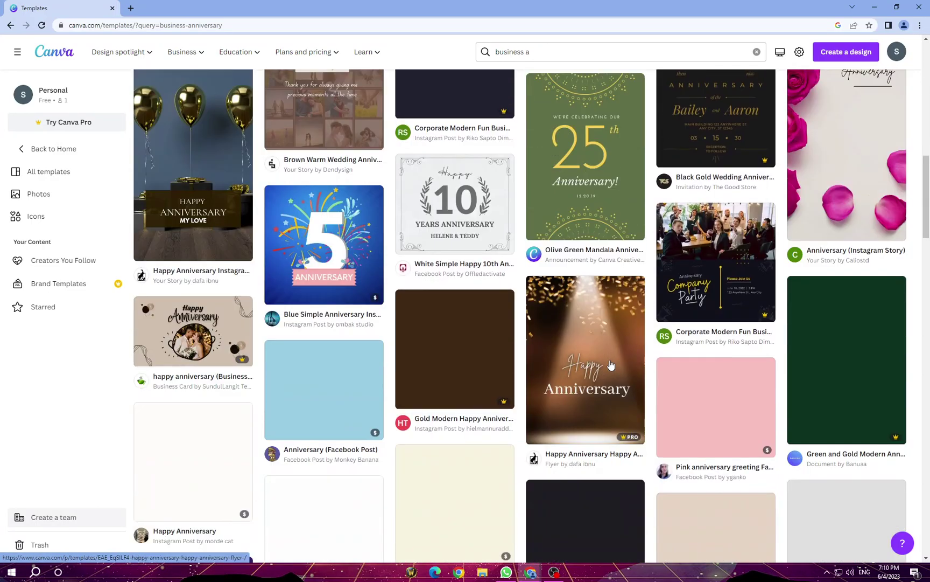
{"action": "scroll", "coordinate": [612, 364], "scroll_direction": "down", "scroll_amount": 2}
{"action": "scroll", "coordinate": [610, 364], "scroll_direction": "down", "scroll_amount": 1}
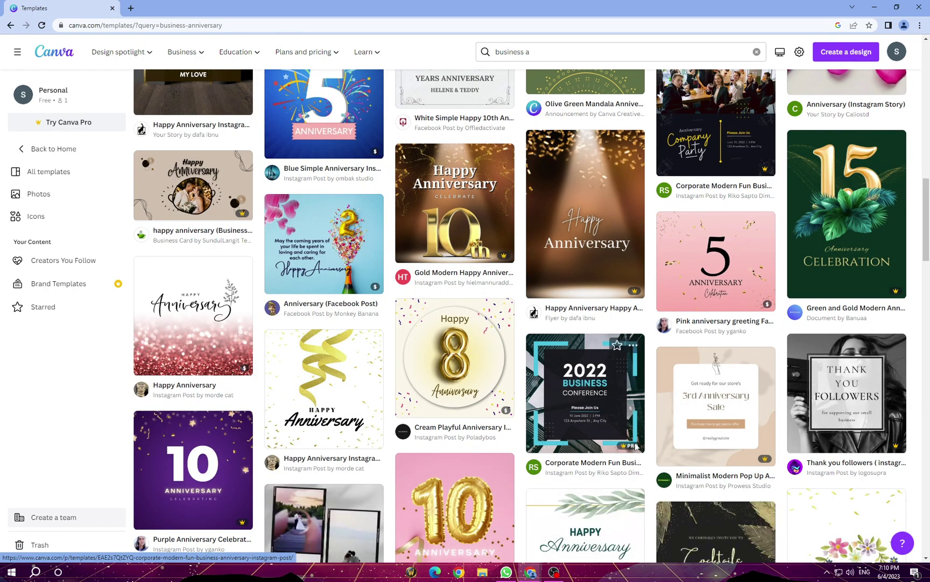
{"action": "mouse_move", "coordinate": [497, 256]}
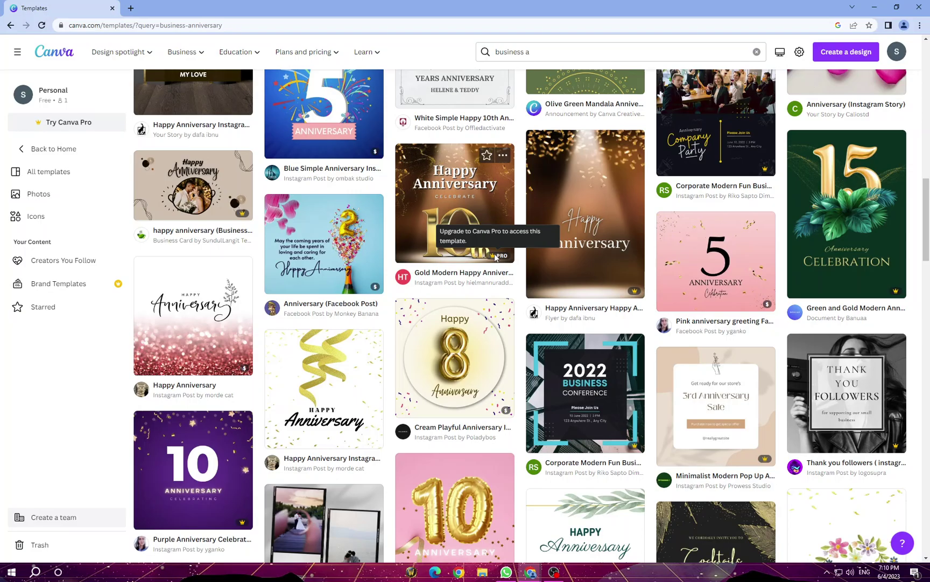
{"action": "scroll", "coordinate": [436, 363], "scroll_direction": "up", "scroll_amount": 2}
{"action": "scroll", "coordinate": [408, 422], "scroll_direction": "up", "scroll_amount": 2}
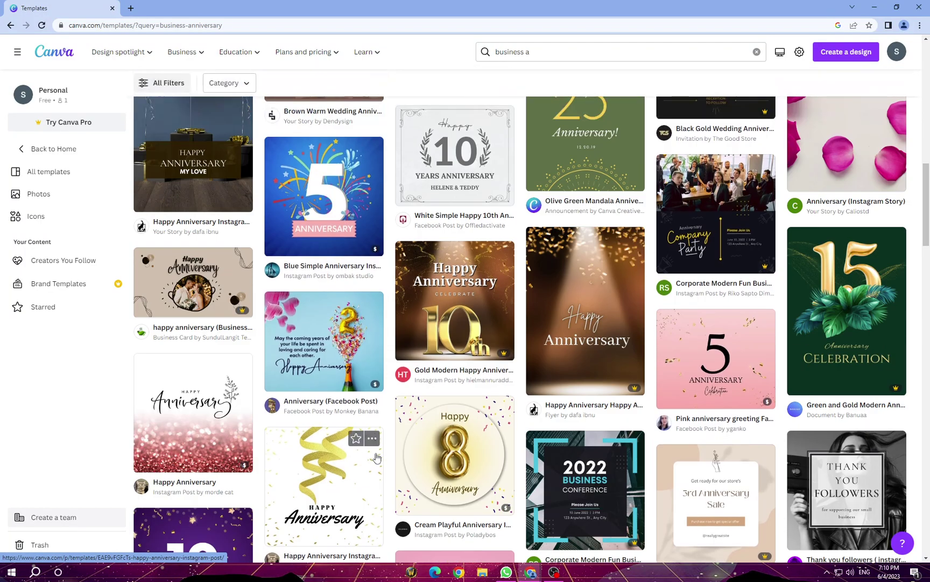
{"action": "scroll", "coordinate": [376, 458], "scroll_direction": "up", "scroll_amount": 2}
{"action": "scroll", "coordinate": [376, 458], "scroll_direction": "up", "scroll_amount": 2}
{"action": "scroll", "coordinate": [375, 457], "scroll_direction": "up", "scroll_amount": 3}
{"action": "scroll", "coordinate": [367, 437], "scroll_direction": "up", "scroll_amount": 2}
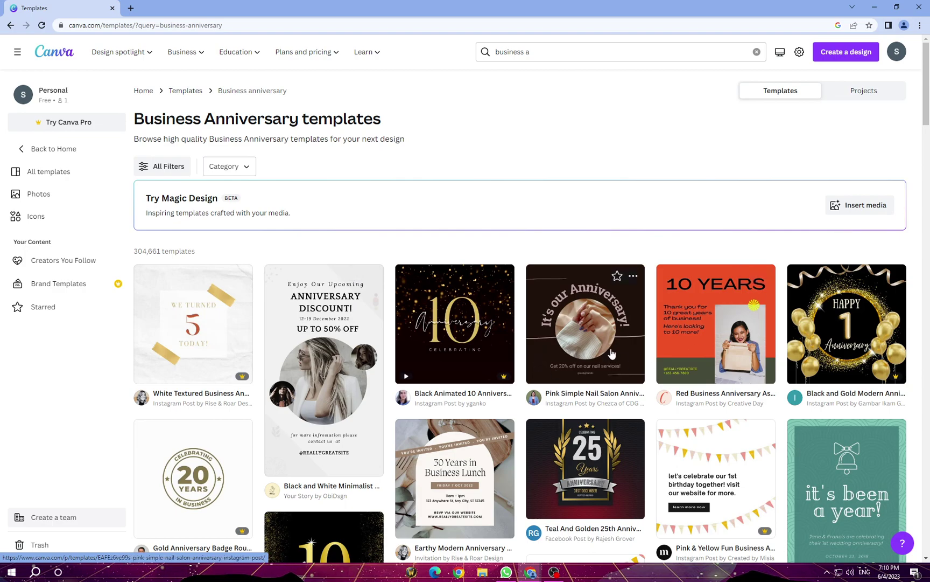
Pick the Pink Simple Nail Salon Anniversary Instagram Post from the business anniversary results
{"action": "left_click", "coordinate": [613, 343]}
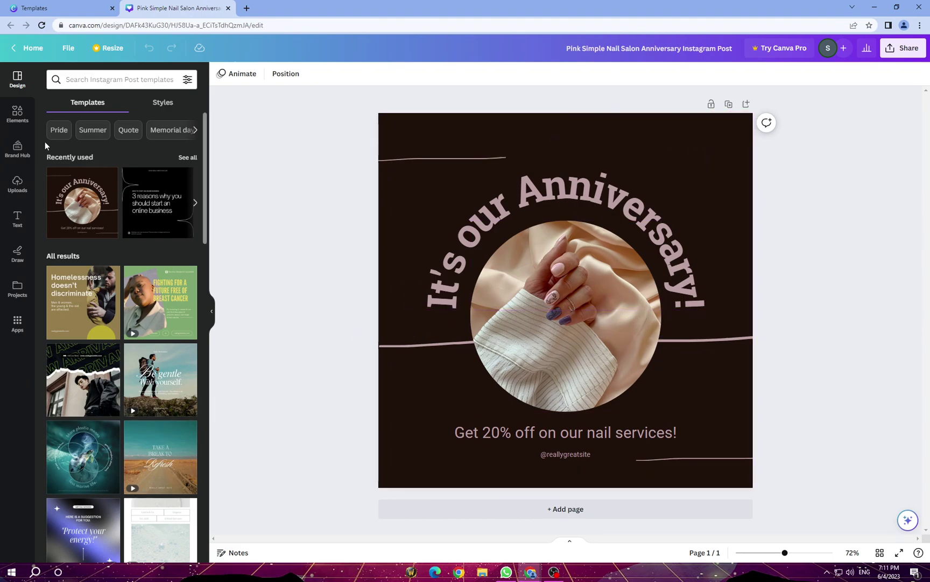
Browse the Elements panel's Photos and categories, then dismiss the element search suggestions
{"action": "left_click", "coordinate": [13, 114]}
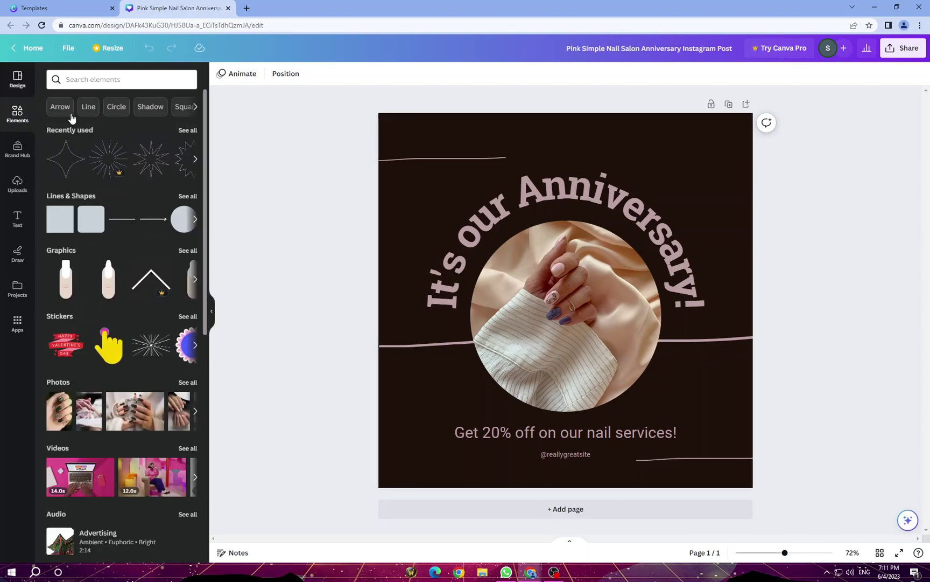
{"action": "mouse_move", "coordinate": [109, 345]}
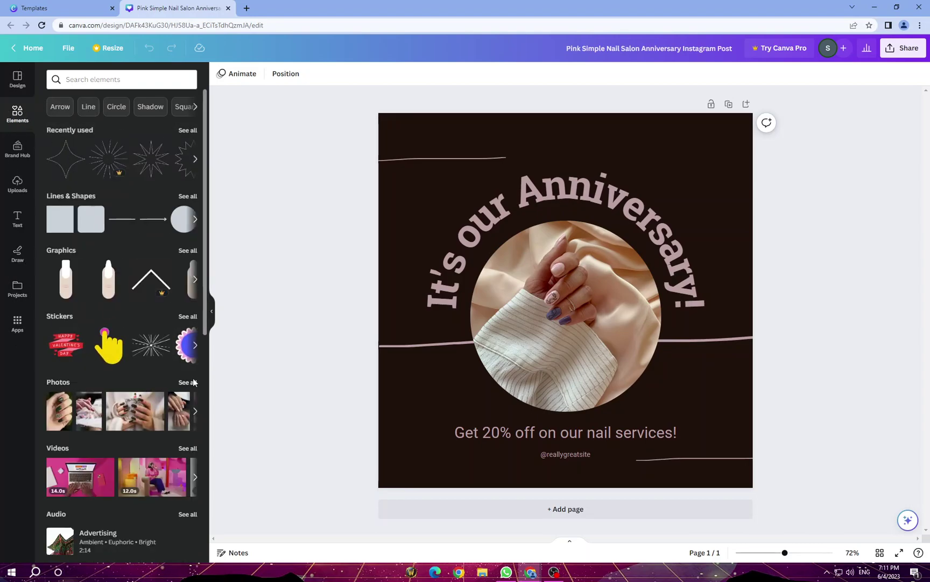
{"action": "left_click", "coordinate": [188, 382]}
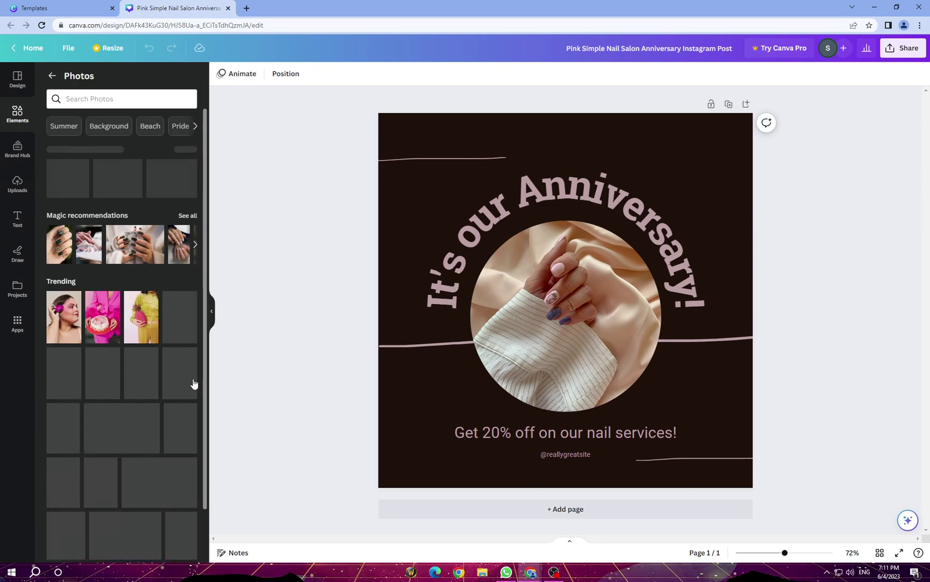
{"action": "left_click", "coordinate": [22, 119]}
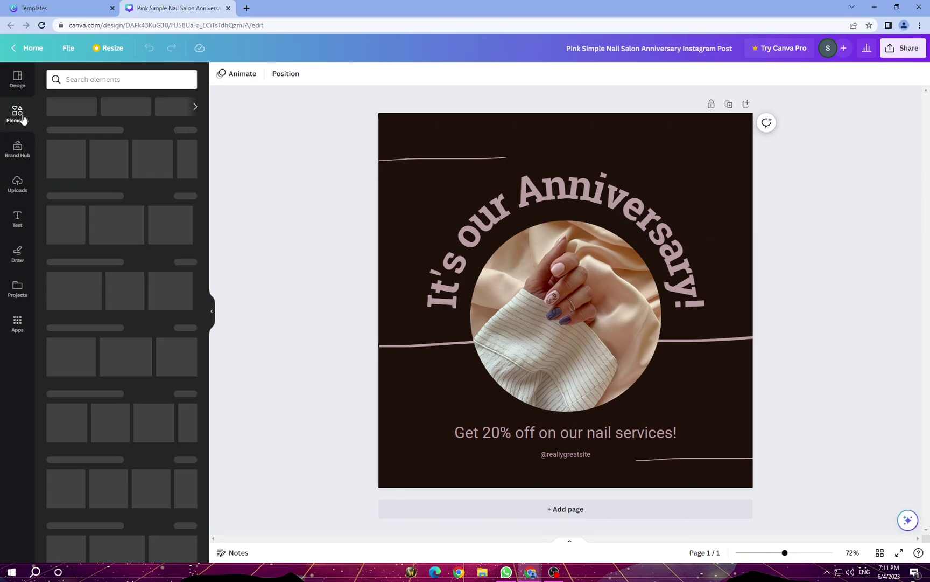
{"action": "scroll", "coordinate": [149, 291], "scroll_direction": "down", "scroll_amount": 1}
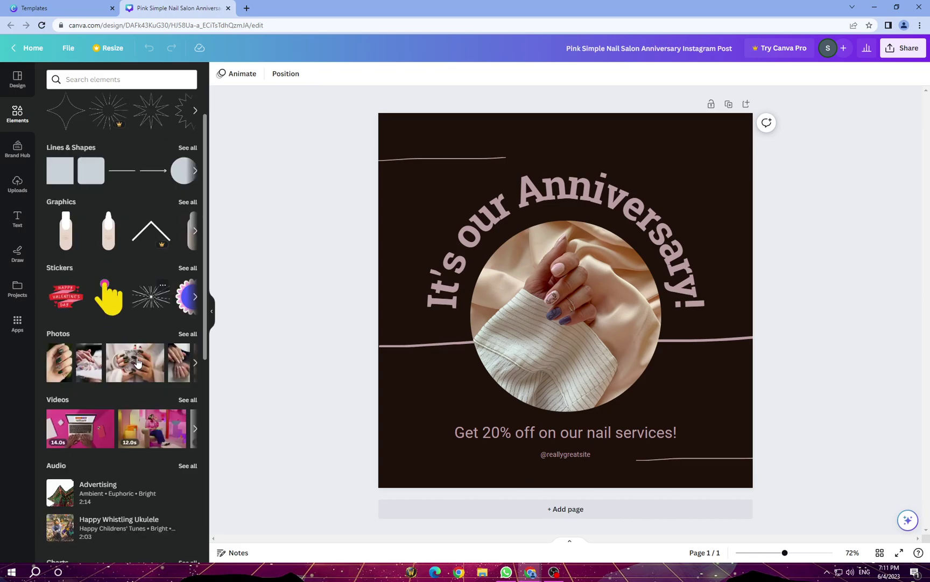
{"action": "scroll", "coordinate": [145, 320], "scroll_direction": "down", "scroll_amount": 3}
{"action": "scroll", "coordinate": [143, 341], "scroll_direction": "down", "scroll_amount": 2}
{"action": "scroll", "coordinate": [139, 359], "scroll_direction": "down", "scroll_amount": 3}
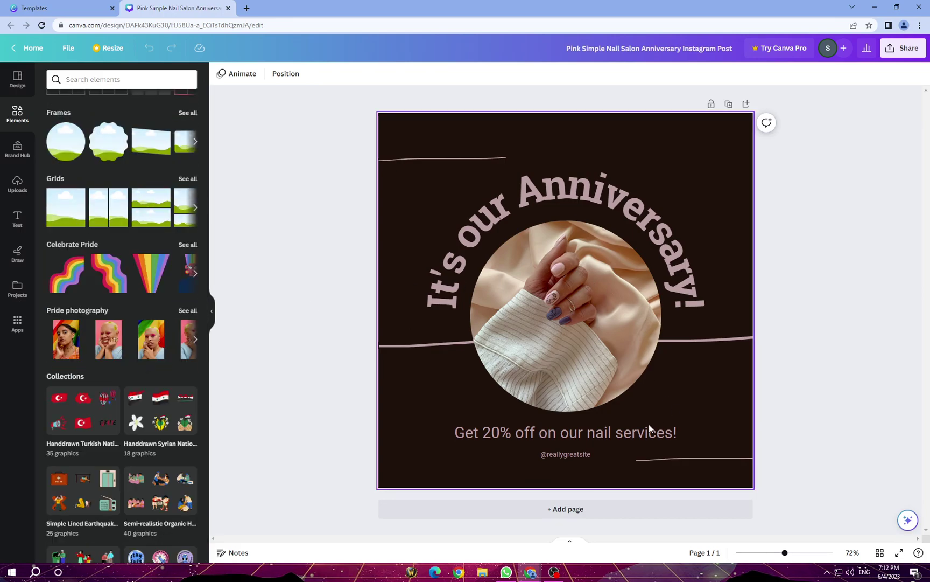
{"action": "scroll", "coordinate": [109, 351], "scroll_direction": "up", "scroll_amount": 2}
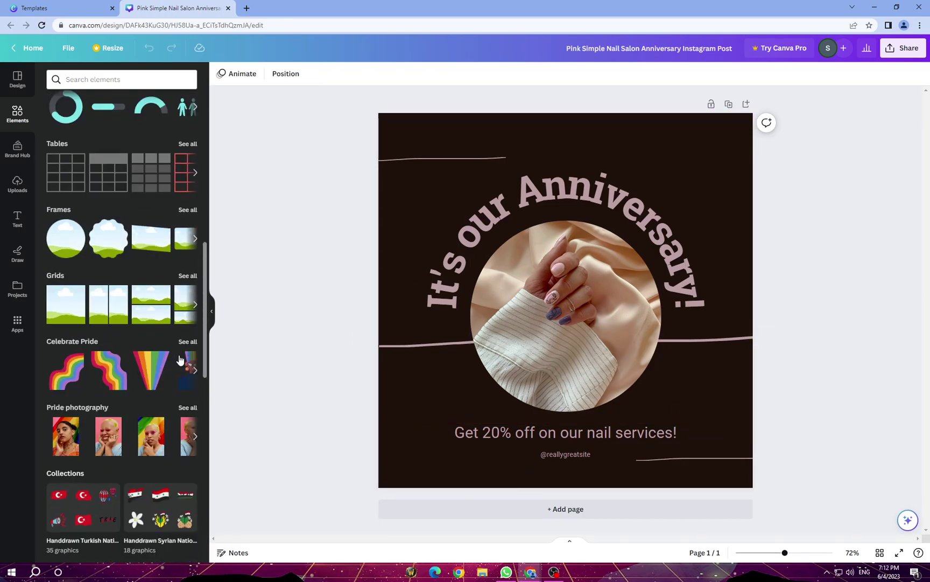
{"action": "scroll", "coordinate": [146, 357], "scroll_direction": "up", "scroll_amount": 1}
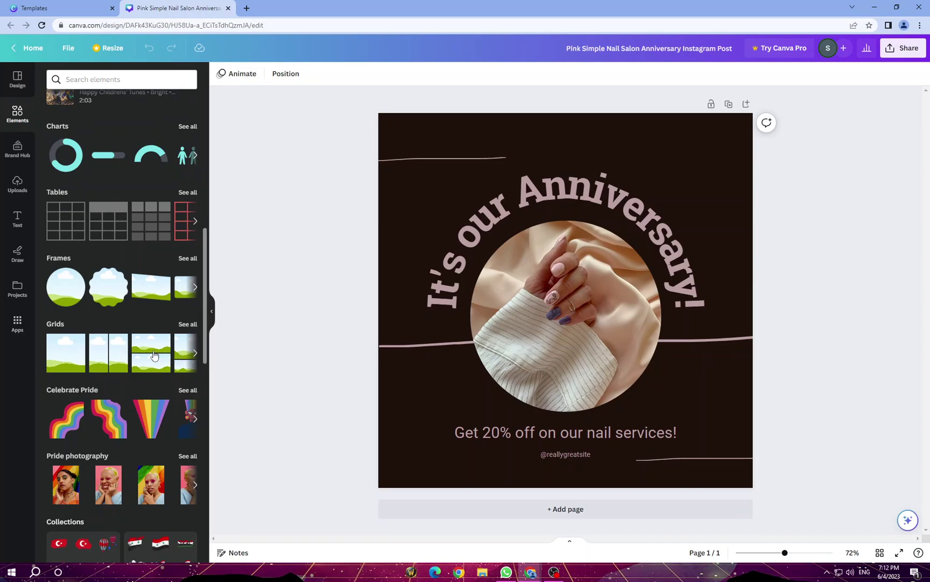
{"action": "scroll", "coordinate": [157, 355], "scroll_direction": "up", "scroll_amount": 1}
{"action": "scroll", "coordinate": [152, 353], "scroll_direction": "up", "scroll_amount": 3}
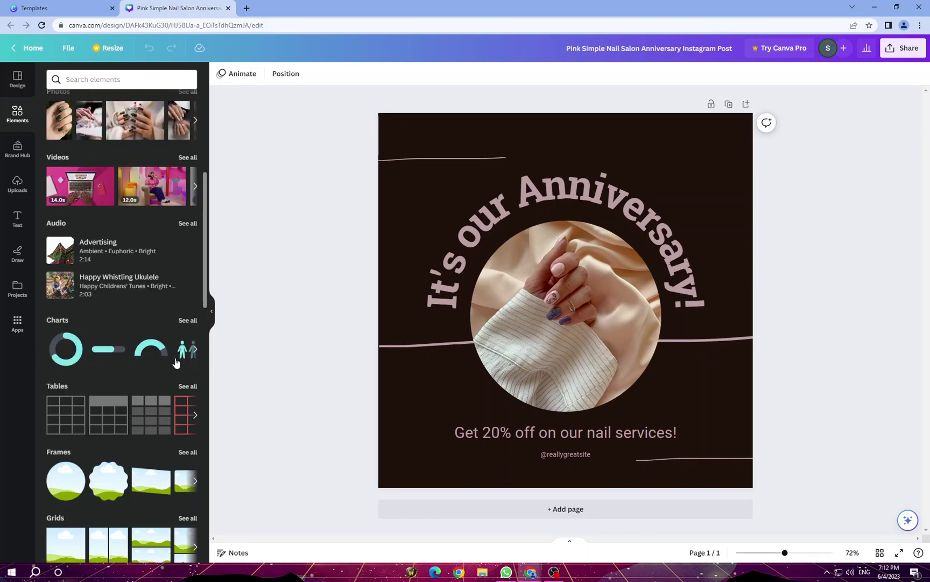
{"action": "scroll", "coordinate": [176, 364], "scroll_direction": "up", "scroll_amount": 4}
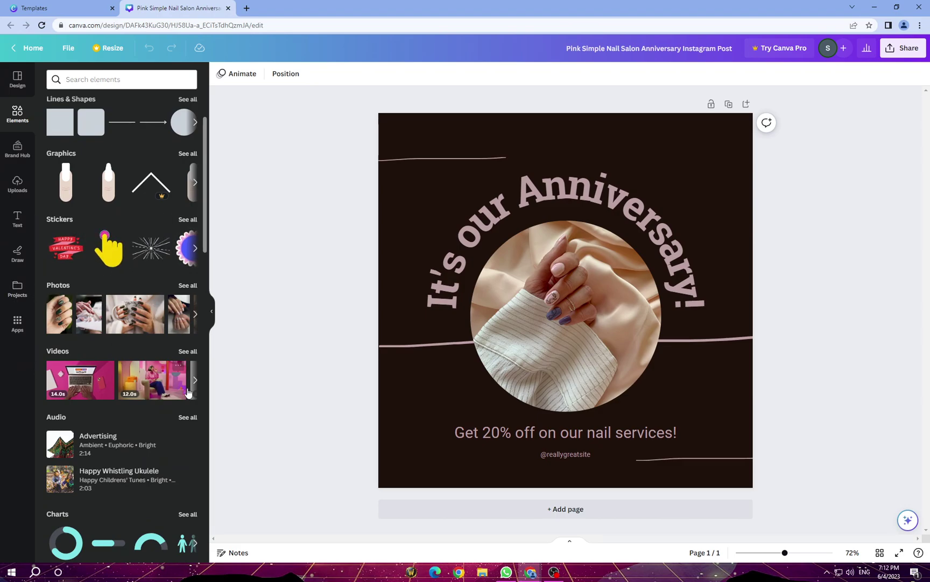
{"action": "scroll", "coordinate": [145, 327], "scroll_direction": "up", "scroll_amount": 3}
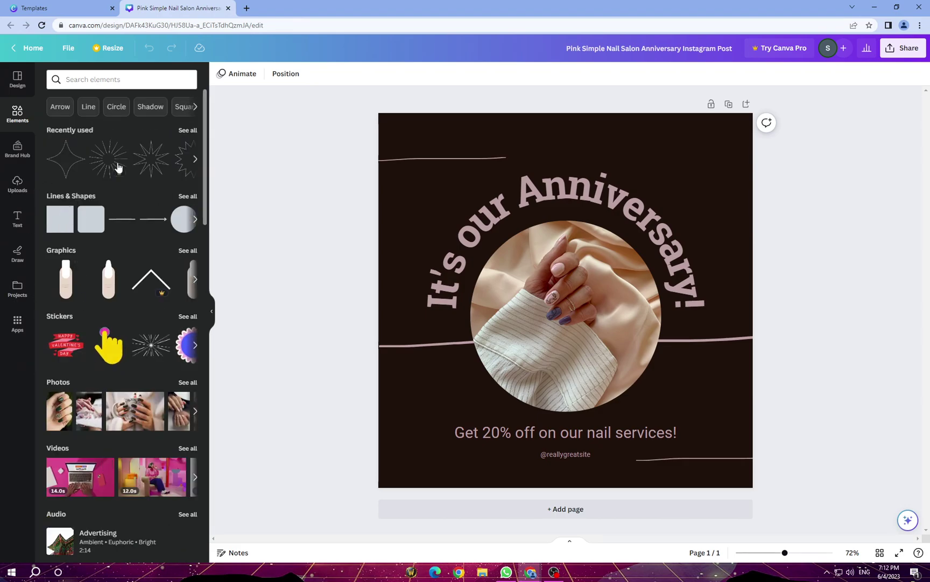
{"action": "left_click", "coordinate": [116, 79]}
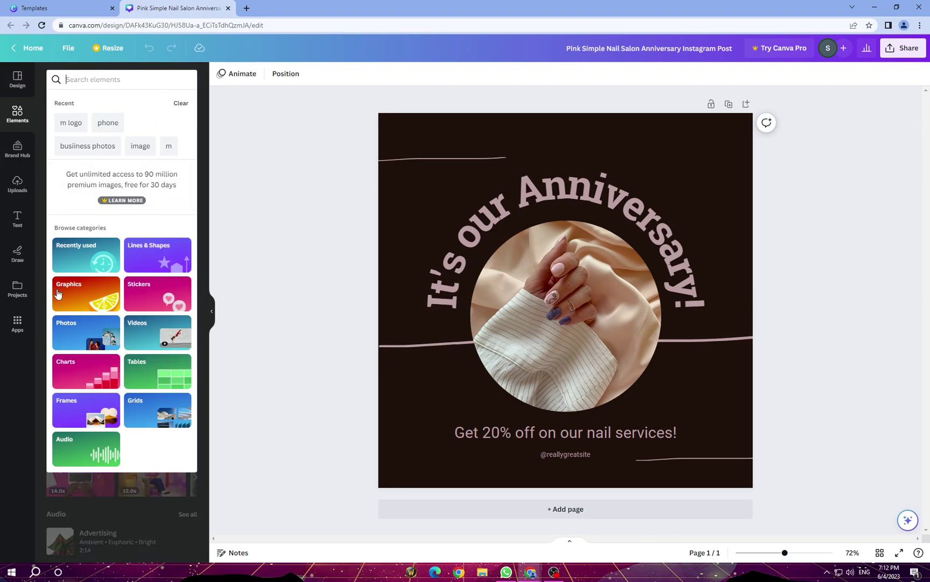
{"action": "left_click", "coordinate": [247, 128]}
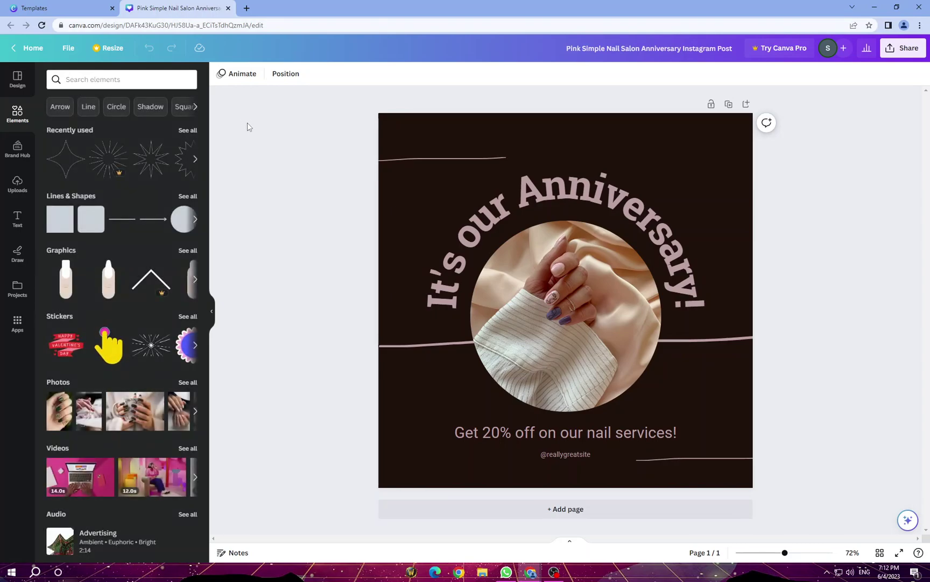
Preview a pink page background, then revert it to dark brown
{"action": "left_click", "coordinate": [702, 139]}
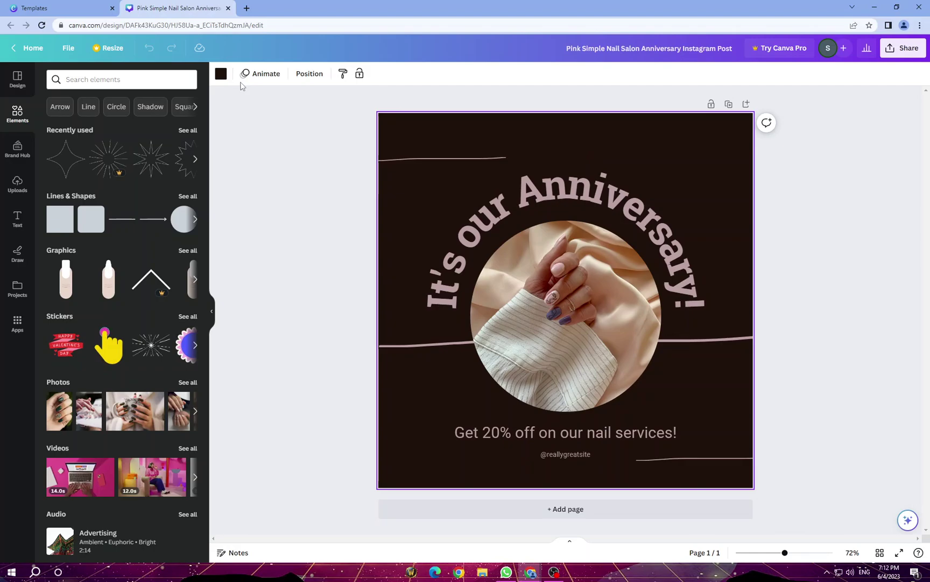
{"action": "left_click", "coordinate": [222, 75]}
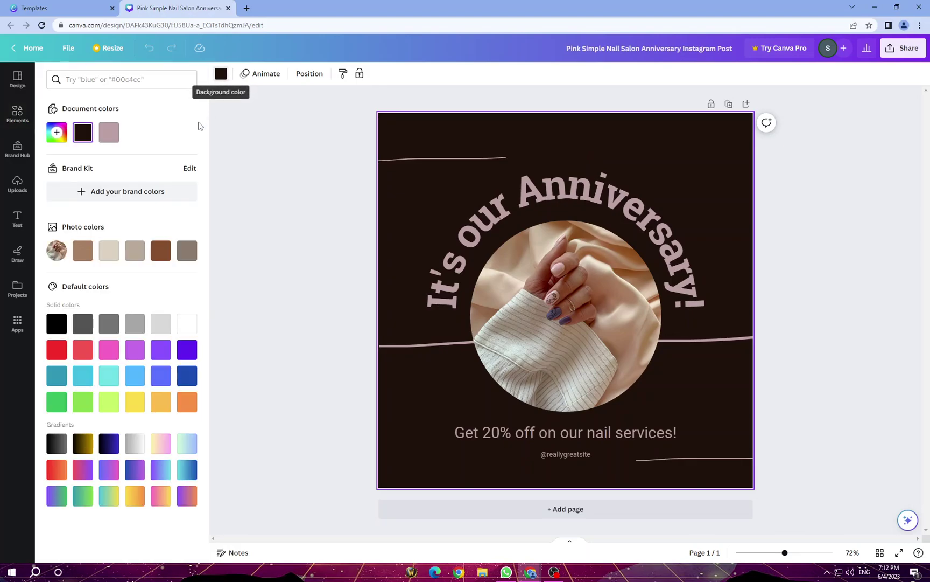
{"action": "left_click", "coordinate": [109, 133]}
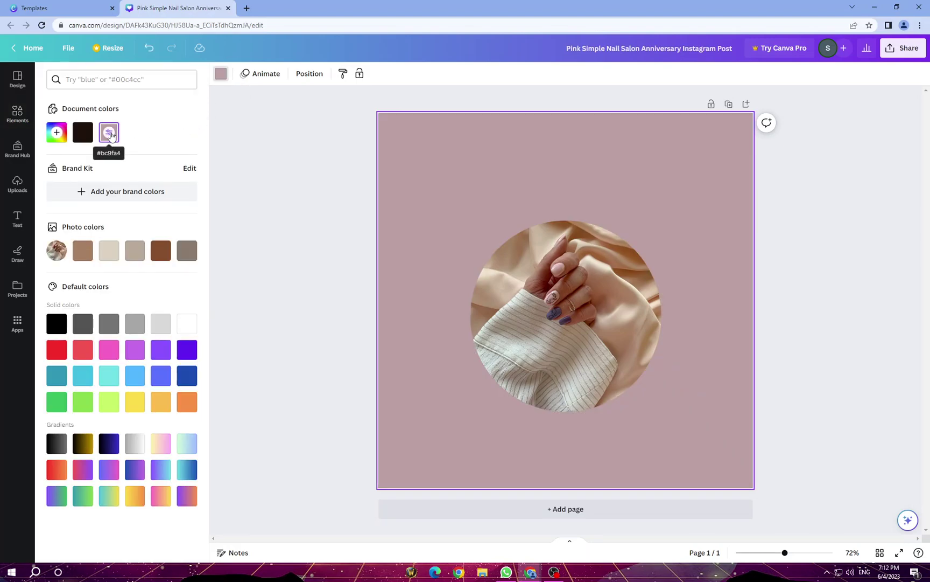
{"action": "left_click", "coordinate": [82, 133]}
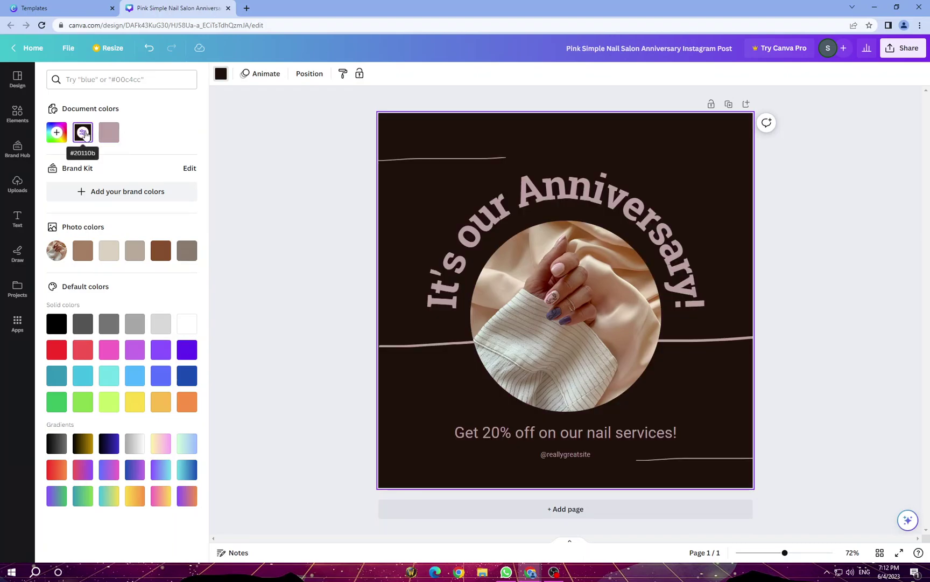
Turn the curved headline, 'Get 20% off' offer text and both decorative lines black
{"action": "left_click", "coordinate": [511, 228]}
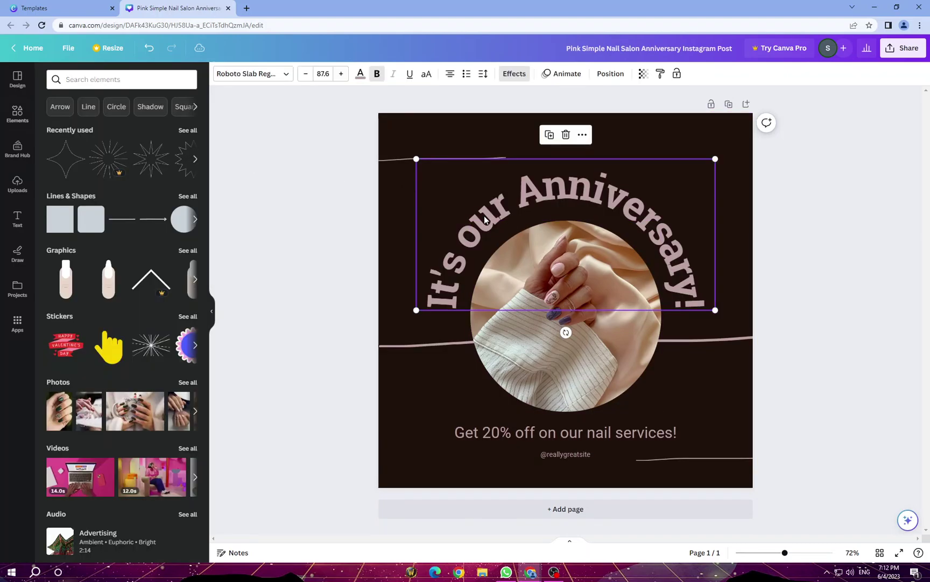
{"action": "left_click", "coordinate": [360, 76]}
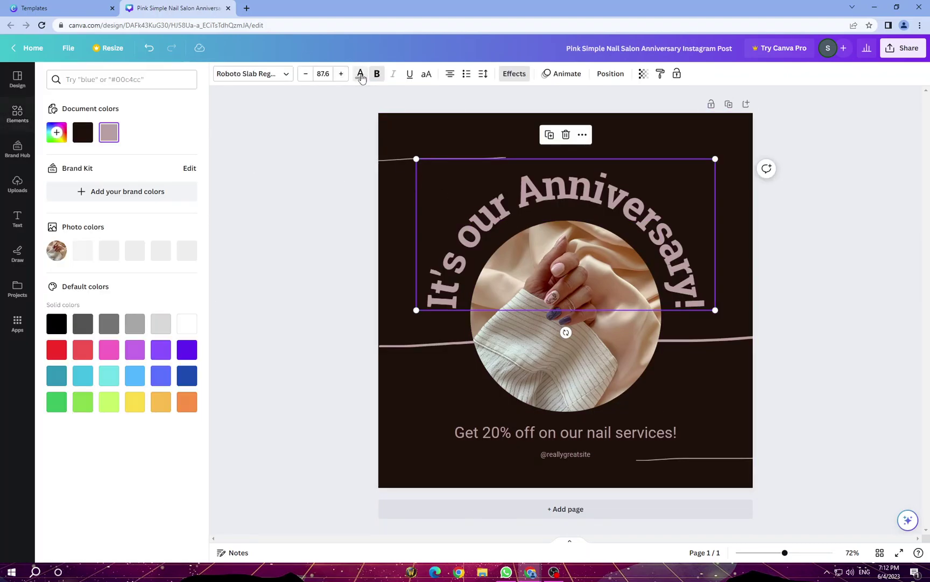
{"action": "left_click", "coordinate": [56, 324]}
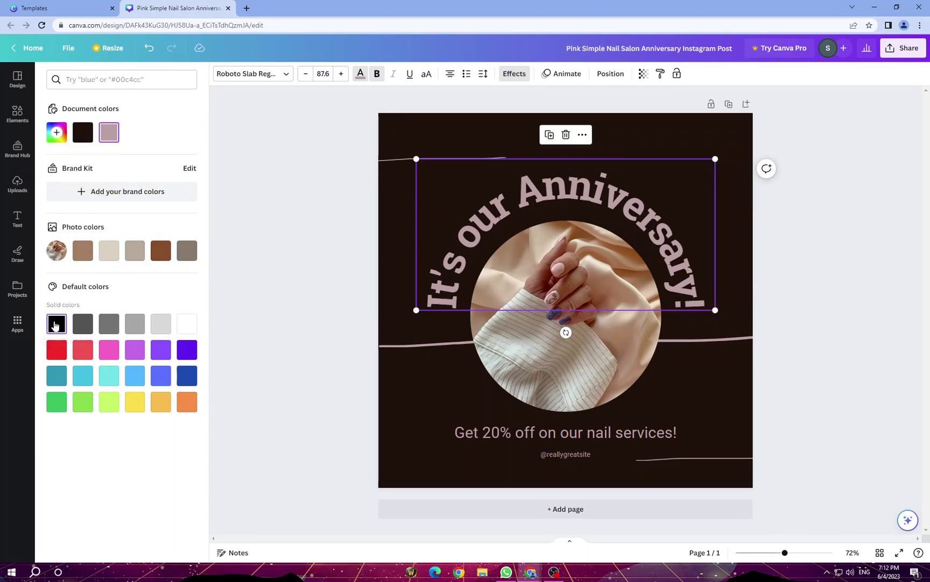
{"action": "left_click", "coordinate": [563, 437]}
{"action": "left_click", "coordinate": [56, 324]}
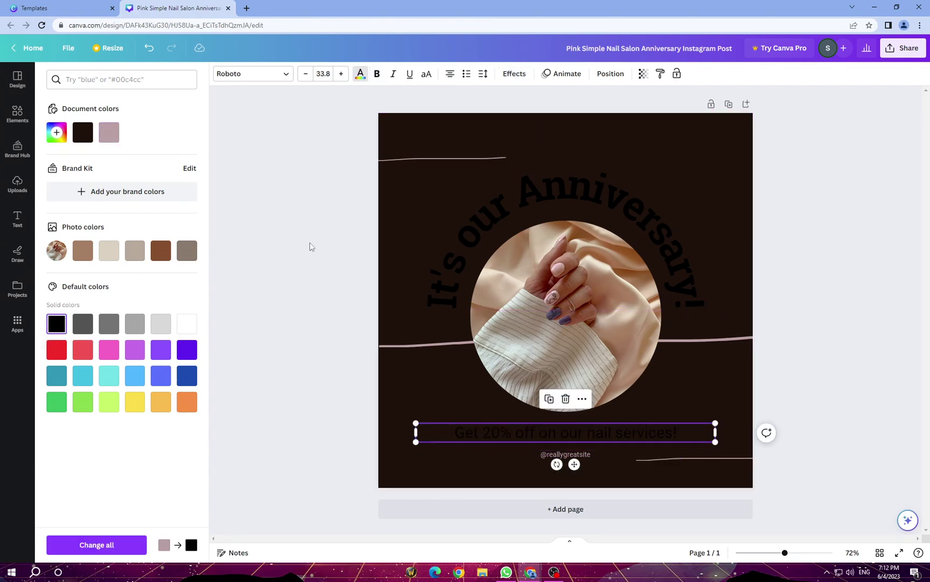
{"action": "left_click", "coordinate": [463, 157]}
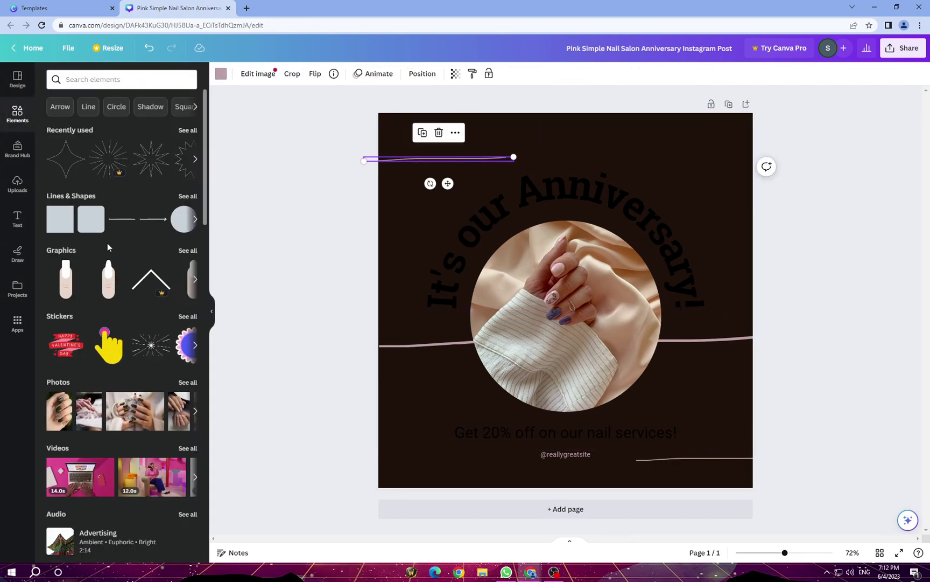
{"action": "left_click", "coordinate": [221, 73]}
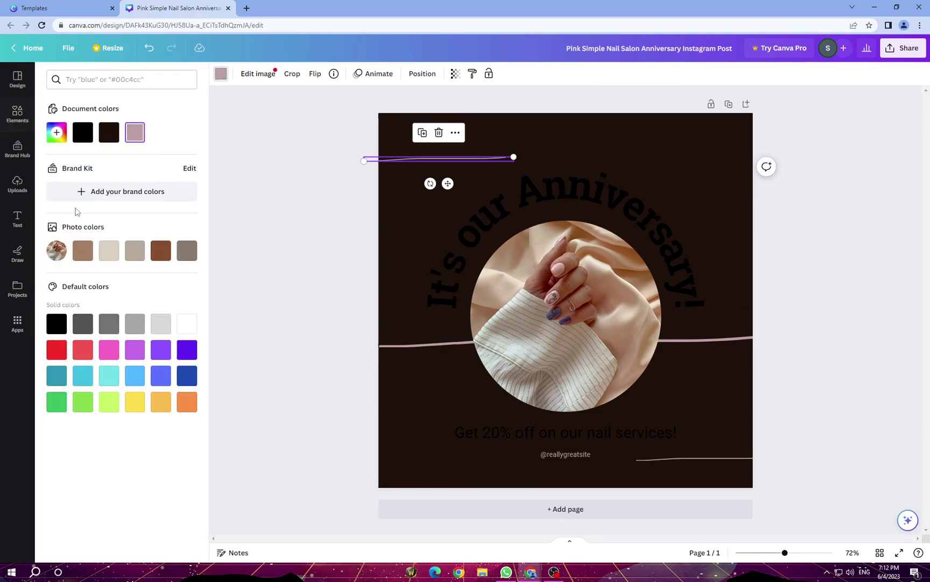
{"action": "left_click", "coordinate": [56, 323]}
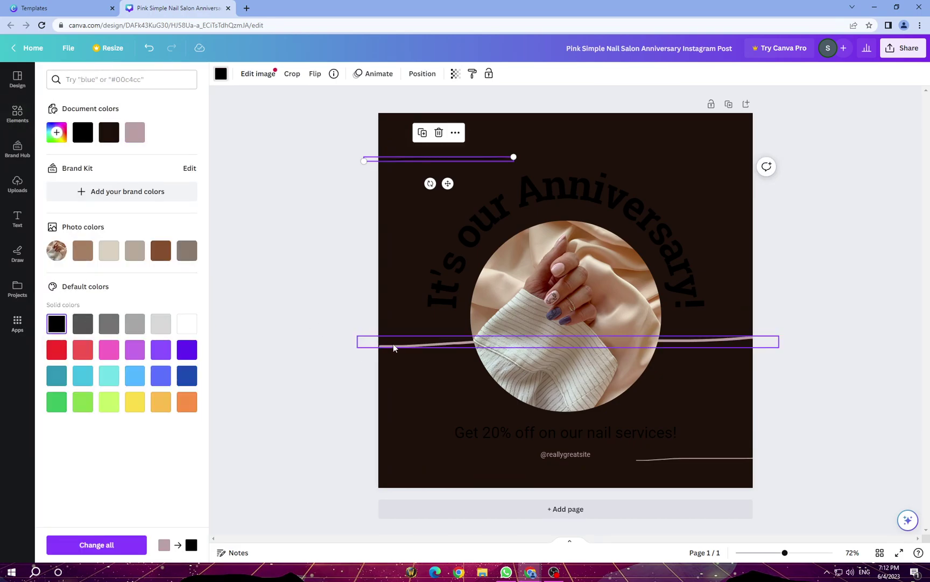
{"action": "left_click", "coordinate": [392, 345]}
{"action": "left_click", "coordinate": [56, 324]}
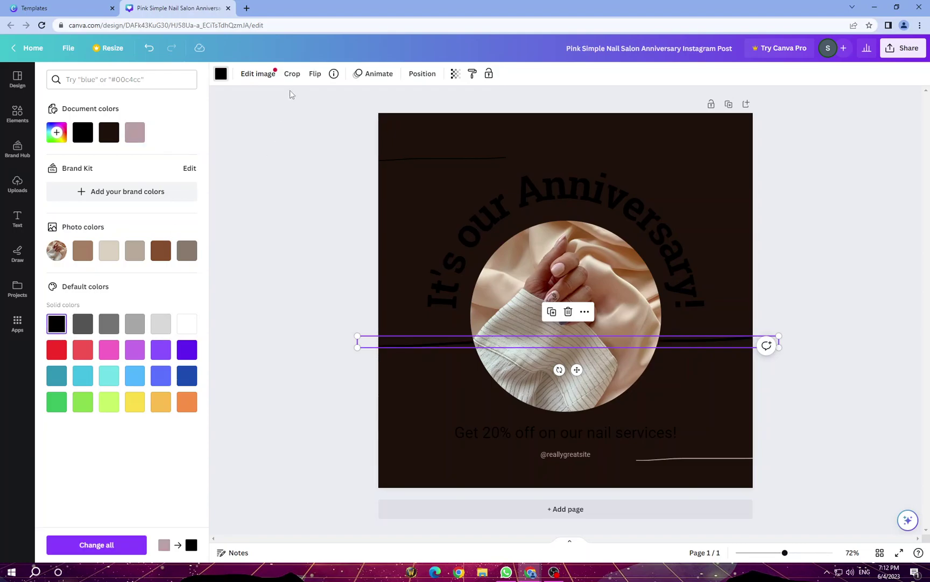
Make the page background mauve pink, then lighten it with the custom colour chooser
{"action": "left_click", "coordinate": [546, 130]}
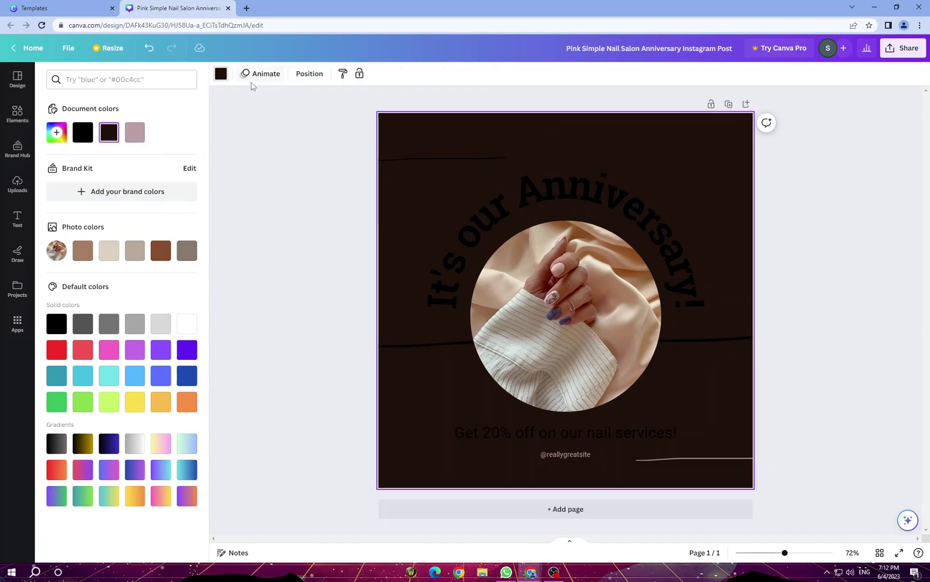
{"action": "left_click", "coordinate": [133, 134]}
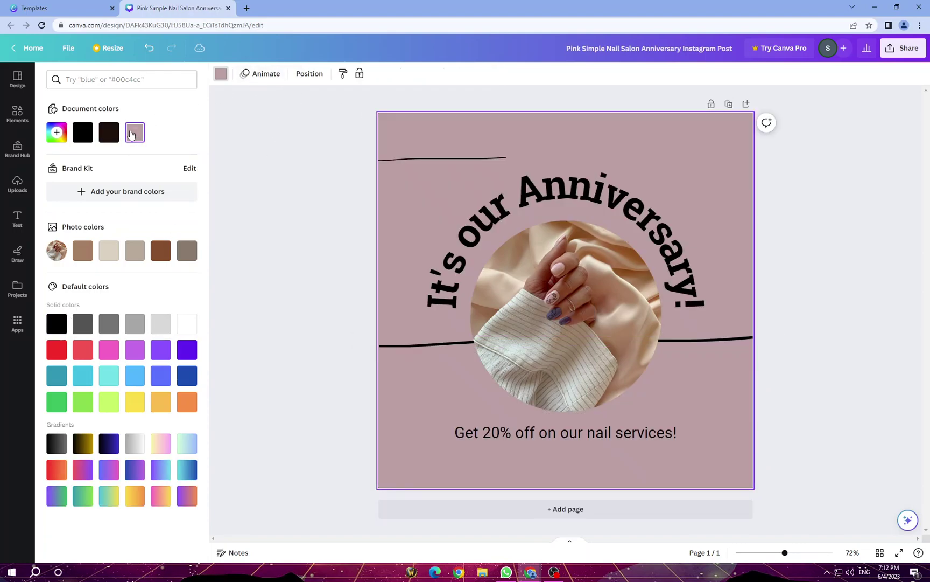
{"action": "left_click", "coordinate": [316, 229]}
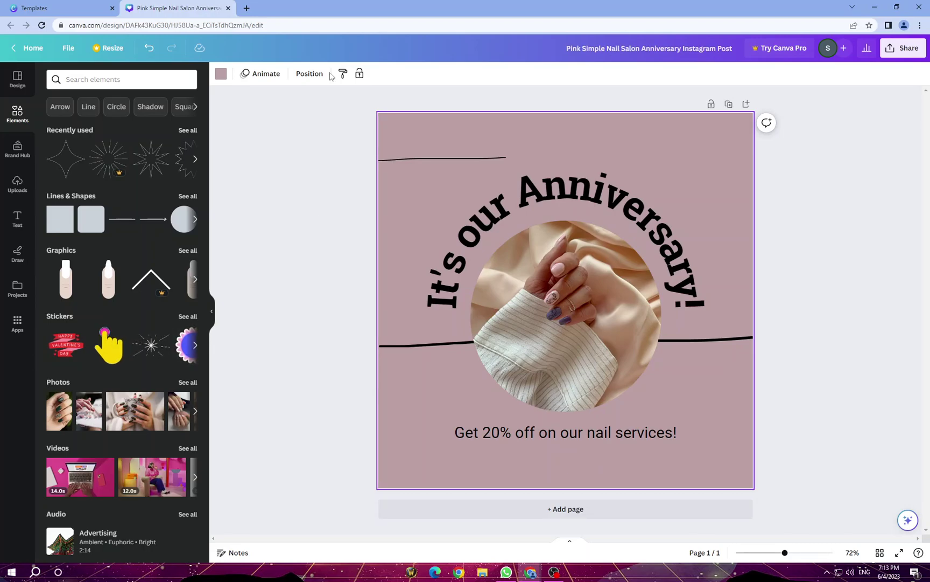
{"action": "left_click", "coordinate": [220, 74]}
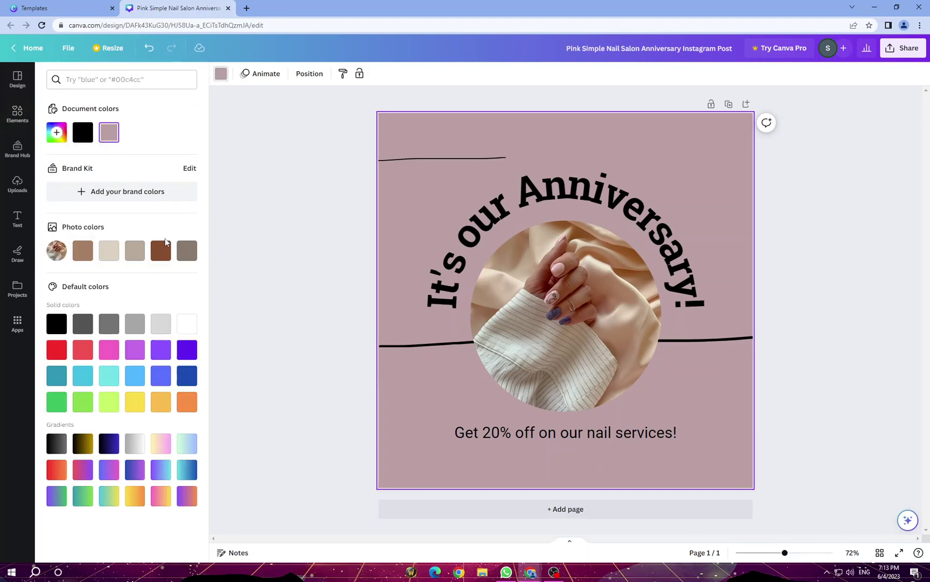
{"action": "left_click", "coordinate": [161, 446]}
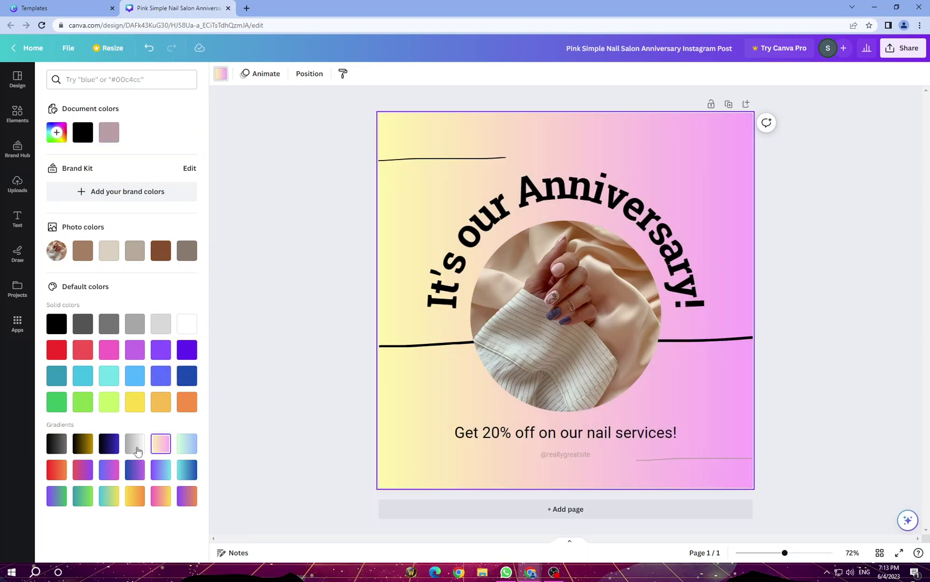
{"action": "left_click", "coordinate": [112, 137]}
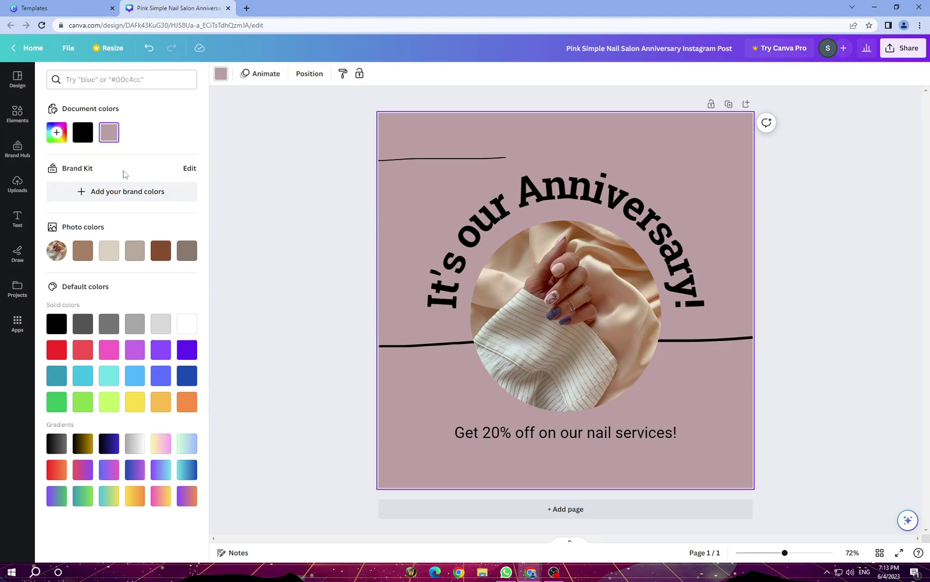
{"action": "left_click", "coordinate": [57, 133]}
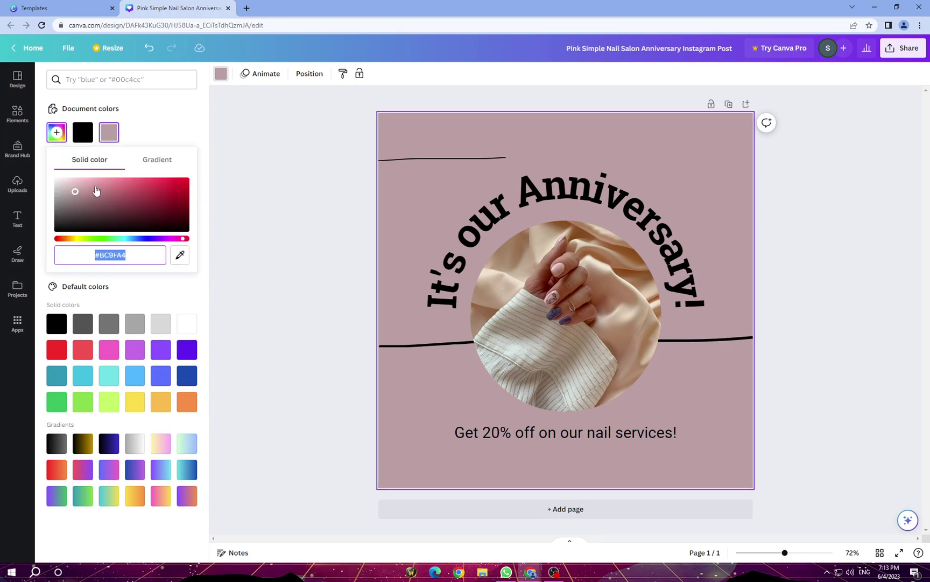
{"action": "mouse_move", "coordinate": [96, 190]}
{"action": "left_mouse_down"}
{"action": "mouse_move", "coordinate": [76, 182]}
{"action": "mouse_move", "coordinate": [77, 191]}
{"action": "left_mouse_up"}
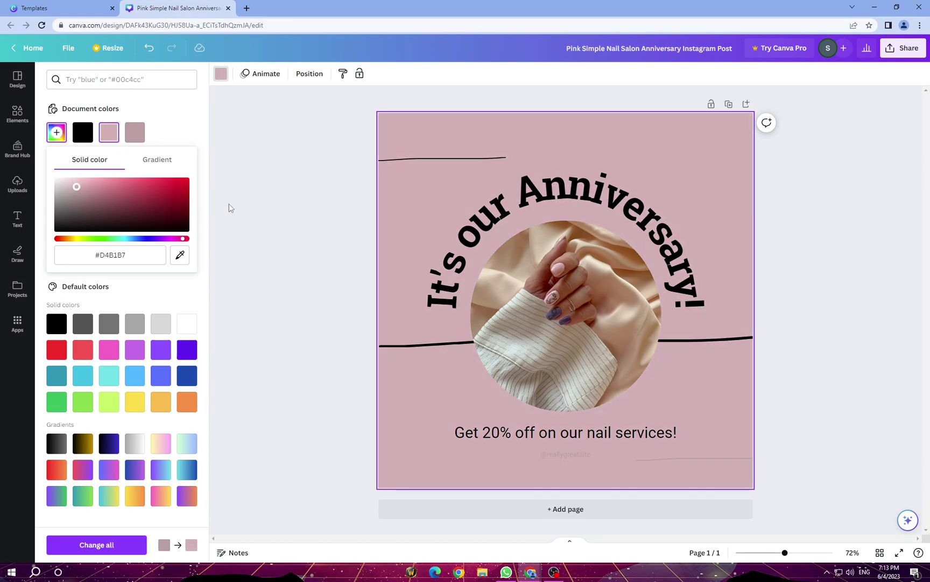
{"action": "left_click", "coordinate": [285, 164]}
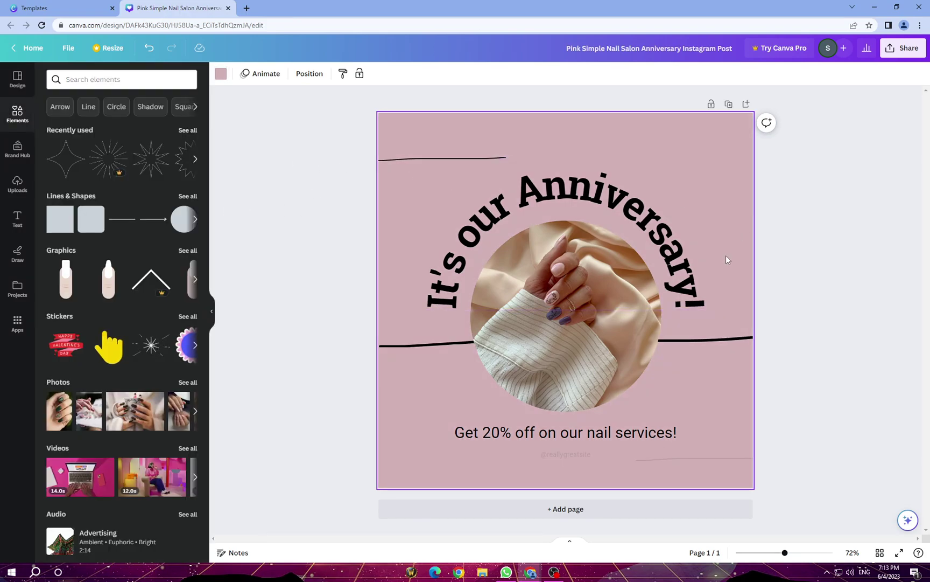
Set the curved headline font to Lemon Tuesday after briefly trying IBM Plex Mono
{"action": "left_click", "coordinate": [604, 201]}
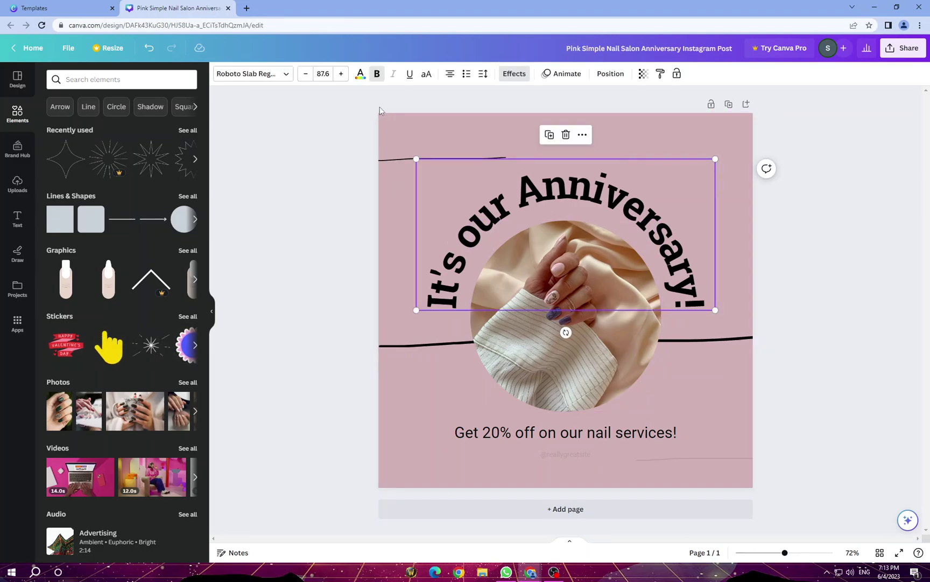
{"action": "left_click", "coordinate": [283, 76]}
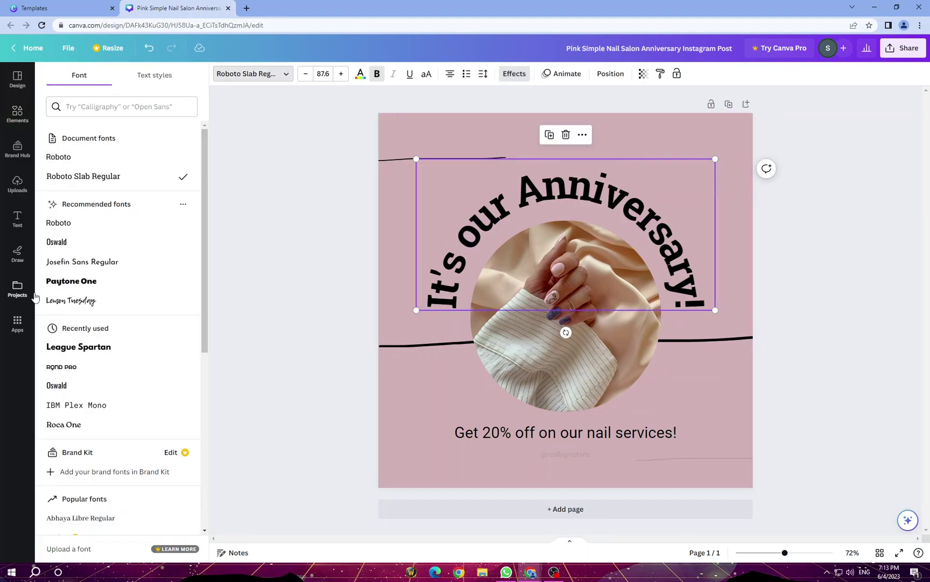
{"action": "left_click", "coordinate": [120, 413]}
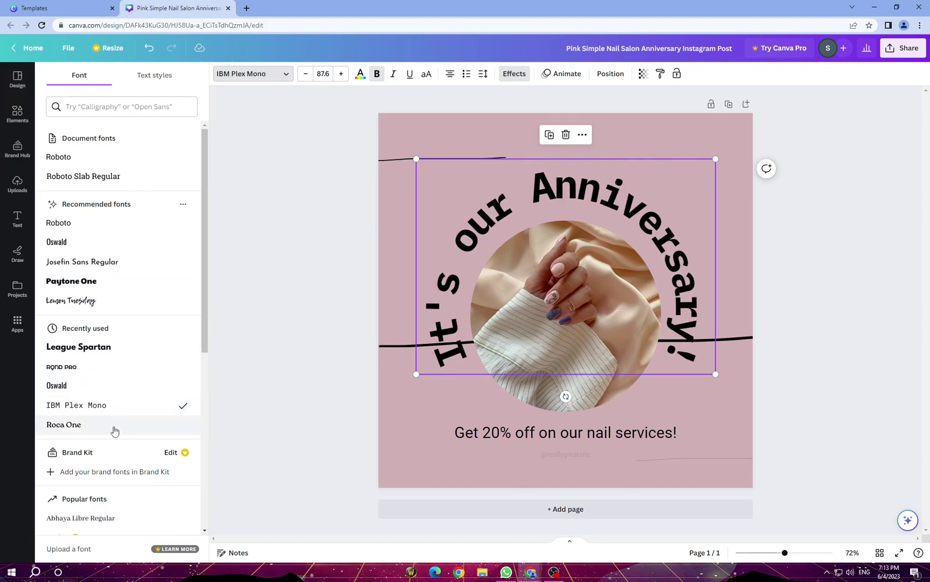
{"action": "left_click", "coordinate": [150, 301]}
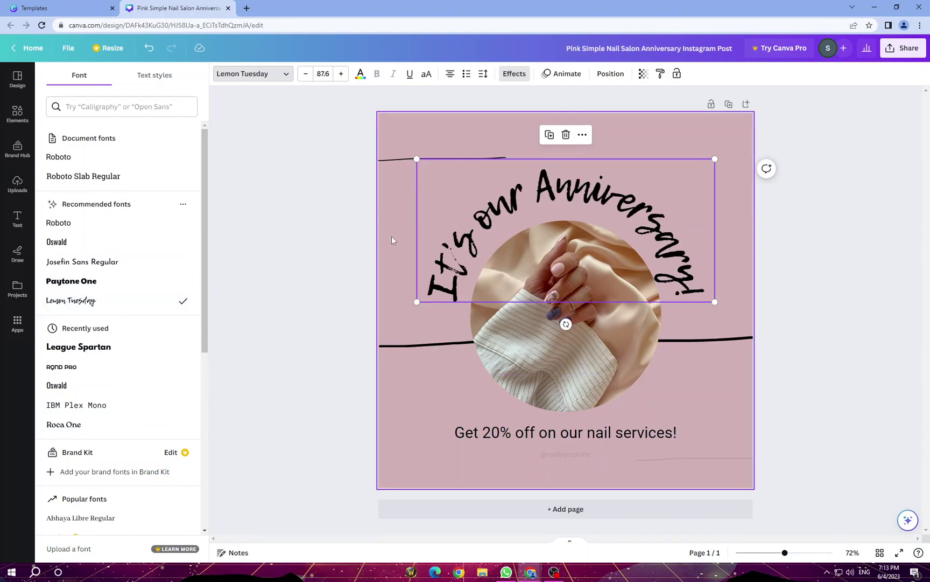
{"action": "left_click", "coordinate": [315, 231]}
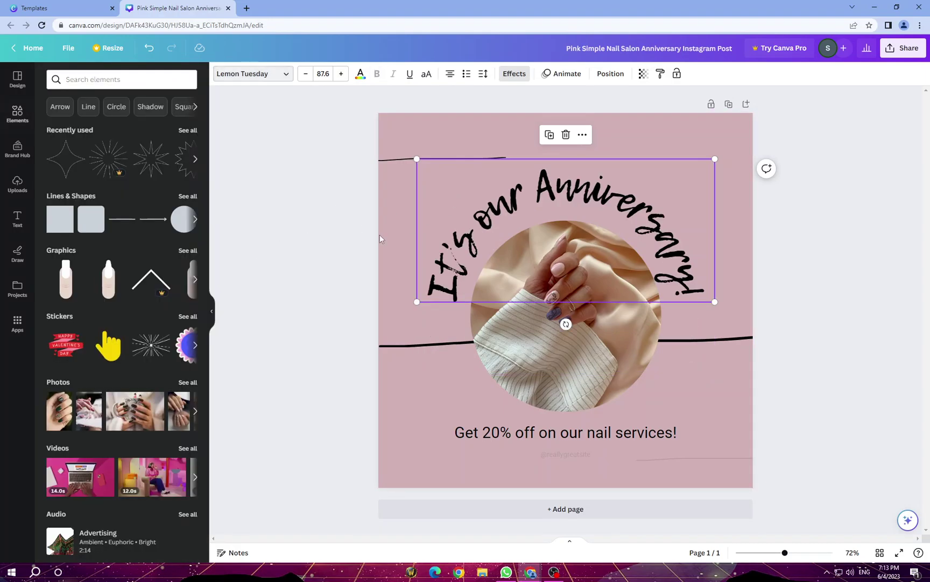
{"action": "left_click", "coordinate": [596, 335]}
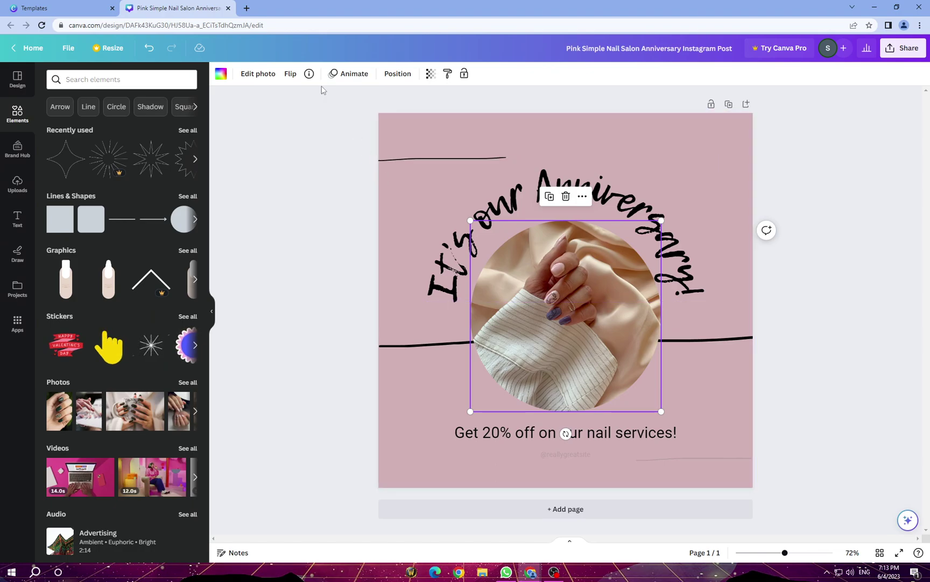
{"action": "left_click", "coordinate": [566, 196]}
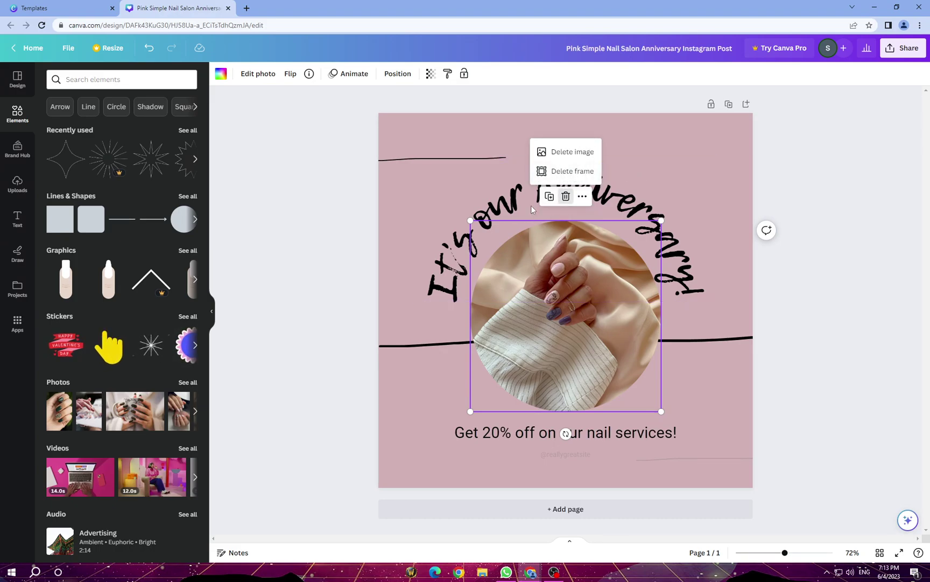
{"action": "left_click", "coordinate": [575, 152]}
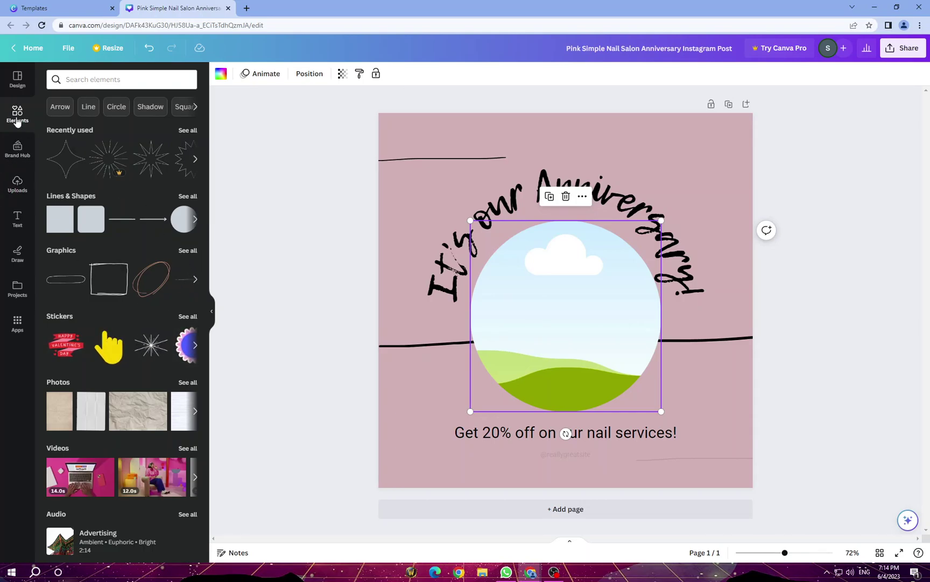
{"action": "scroll", "coordinate": [153, 276], "scroll_direction": "down", "scroll_amount": 3}
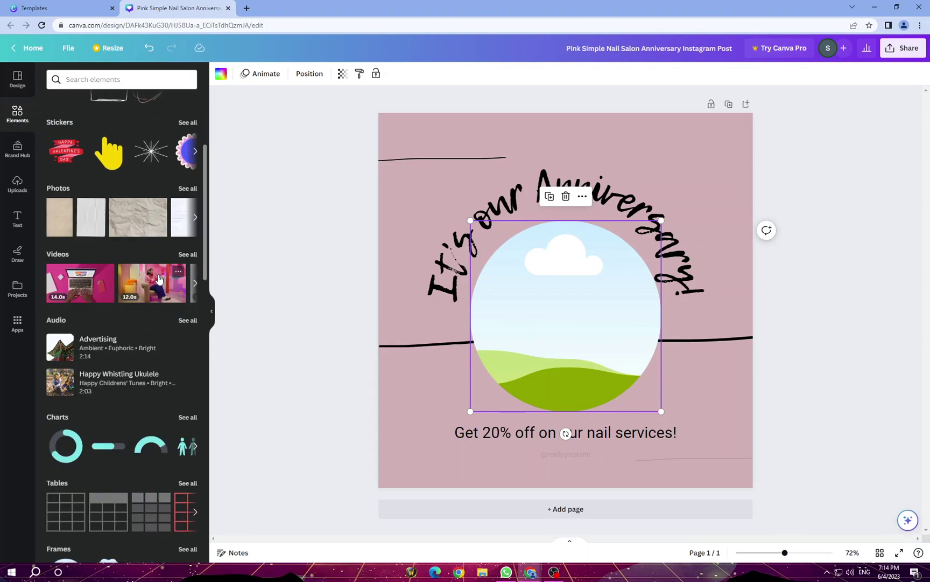
{"action": "scroll", "coordinate": [159, 280], "scroll_direction": "down", "scroll_amount": 2}
{"action": "scroll", "coordinate": [159, 280], "scroll_direction": "down", "scroll_amount": 2}
{"action": "scroll", "coordinate": [160, 279], "scroll_direction": "down", "scroll_amount": 1}
{"action": "scroll", "coordinate": [159, 280], "scroll_direction": "up", "scroll_amount": 5}
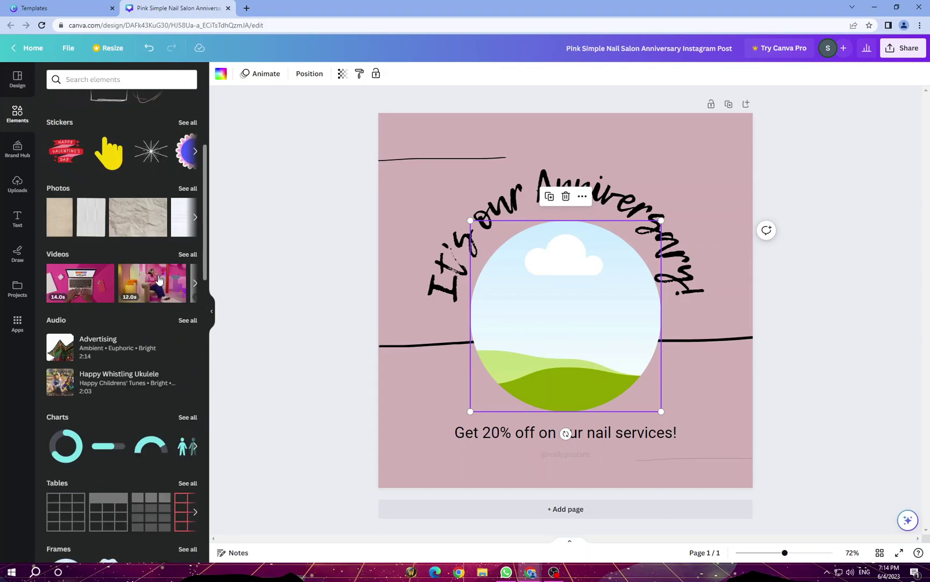
{"action": "scroll", "coordinate": [159, 280], "scroll_direction": "up", "scroll_amount": 3}
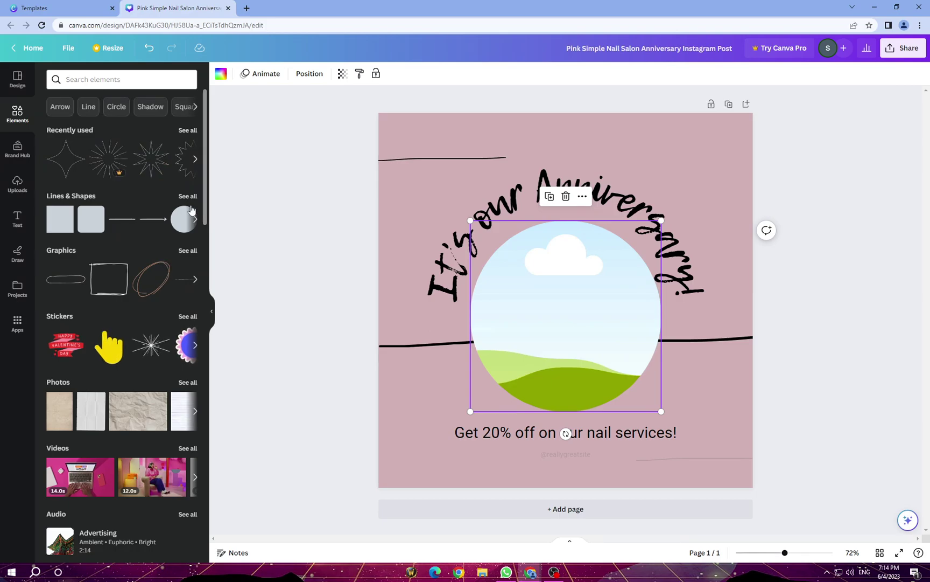
Restore the nail photo and browse the recommended and recently used photos
{"action": "left_click", "coordinate": [149, 48]}
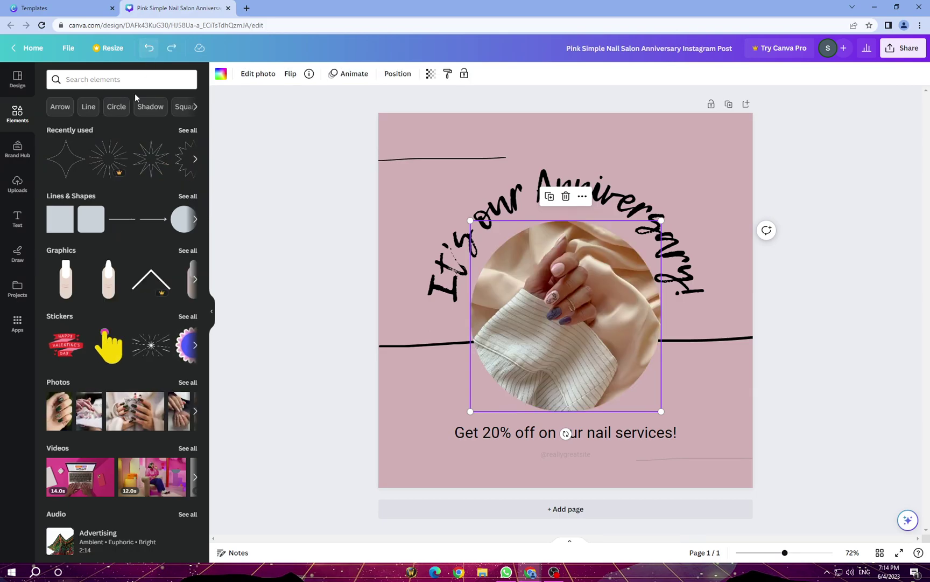
{"action": "left_click", "coordinate": [188, 382]}
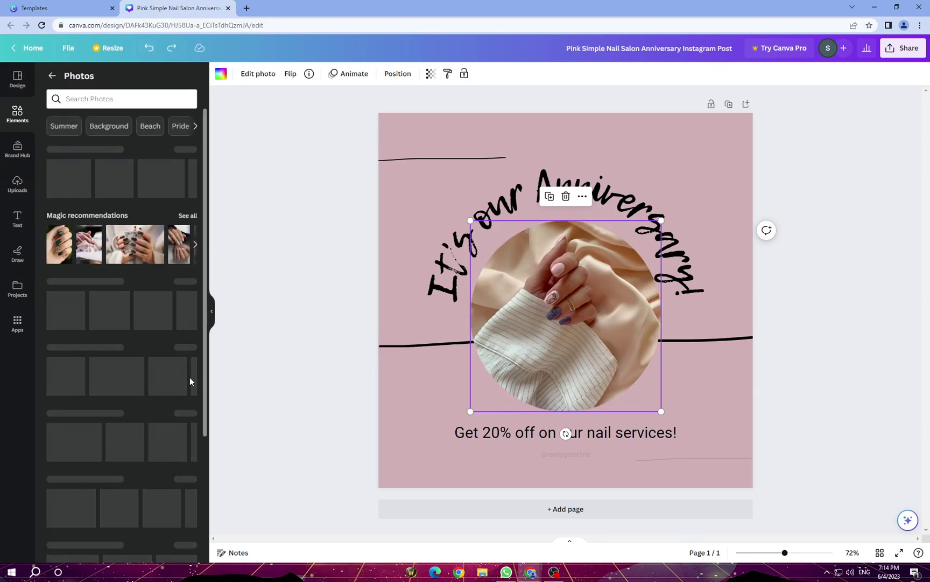
{"action": "left_click", "coordinate": [189, 214]}
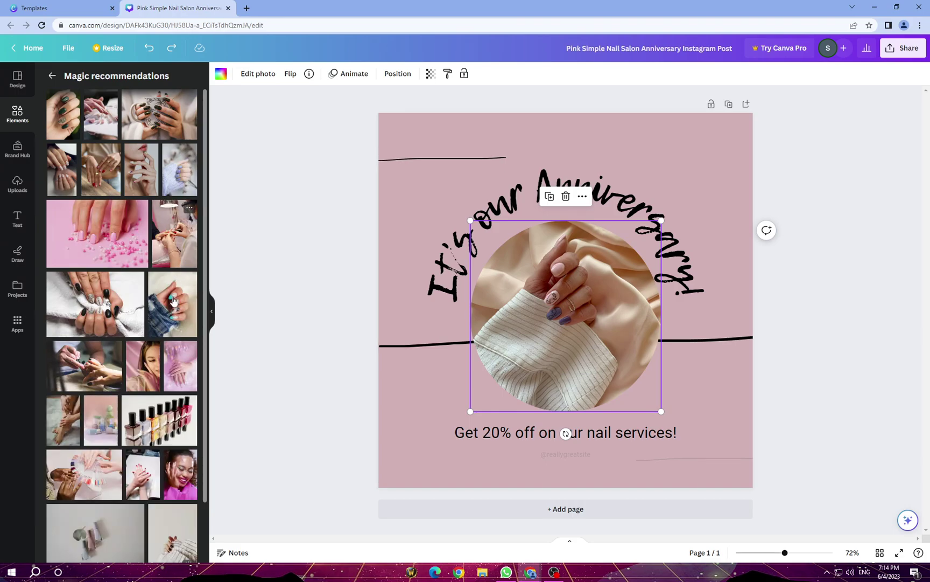
{"action": "scroll", "coordinate": [160, 381], "scroll_direction": "down", "scroll_amount": 1}
{"action": "scroll", "coordinate": [160, 382], "scroll_direction": "up", "scroll_amount": 1}
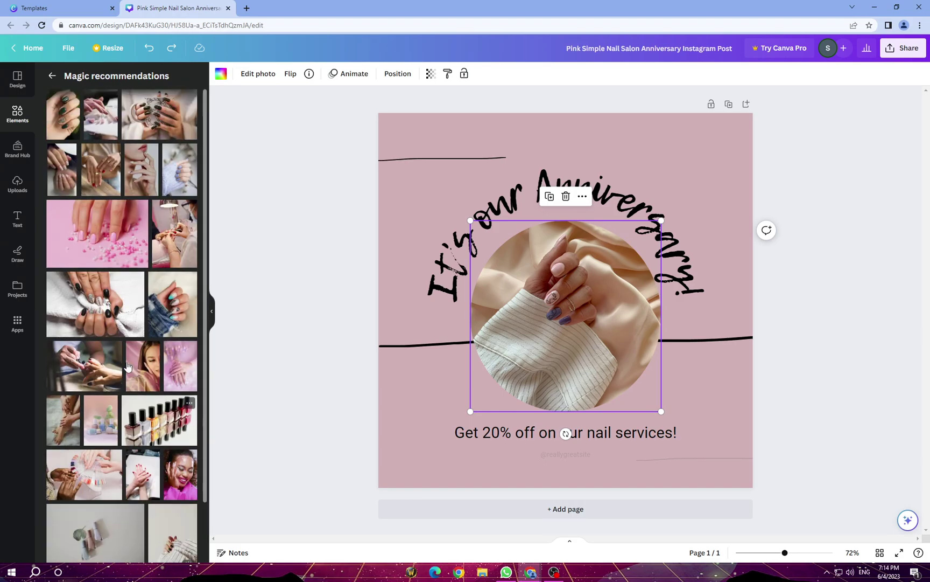
{"action": "left_click", "coordinate": [50, 75]}
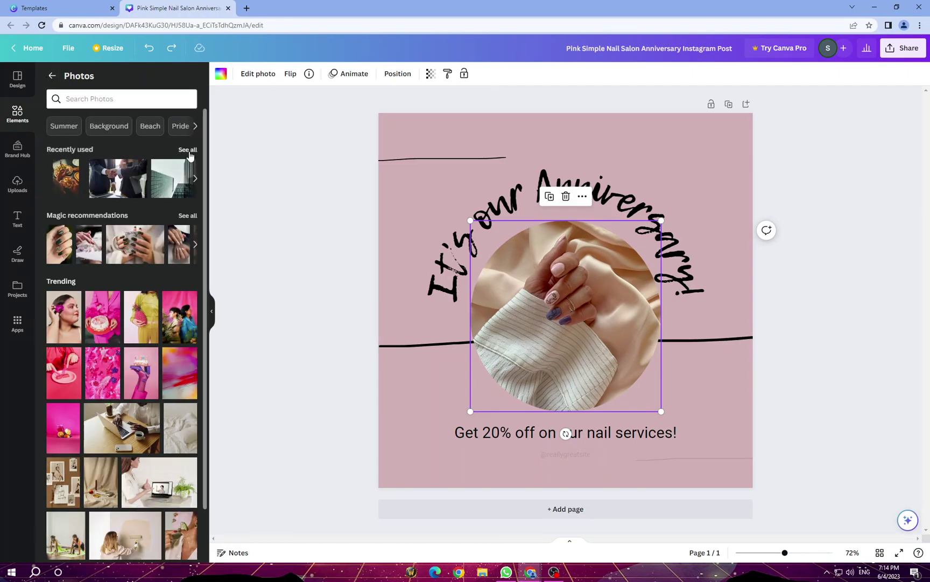
{"action": "left_click", "coordinate": [188, 150]}
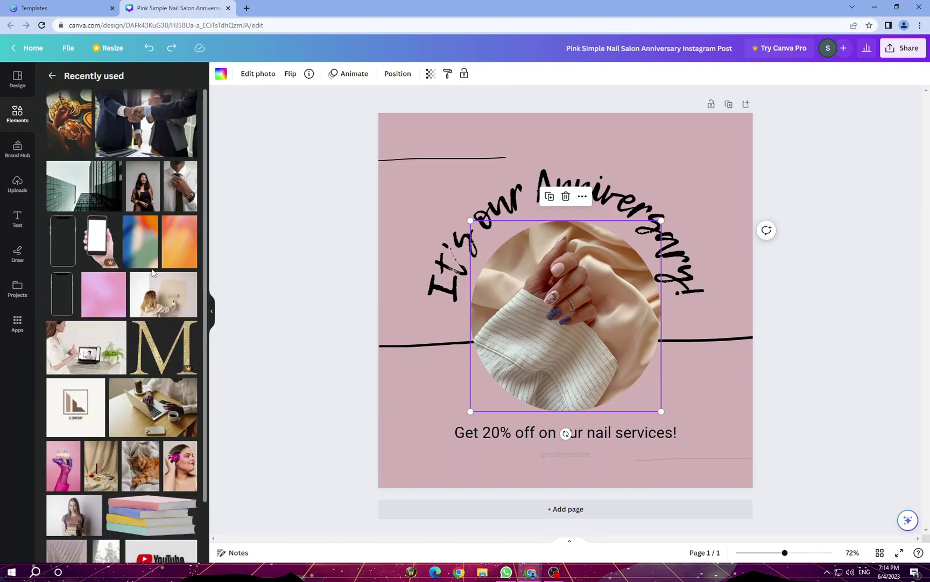
{"action": "left_click", "coordinate": [52, 76]}
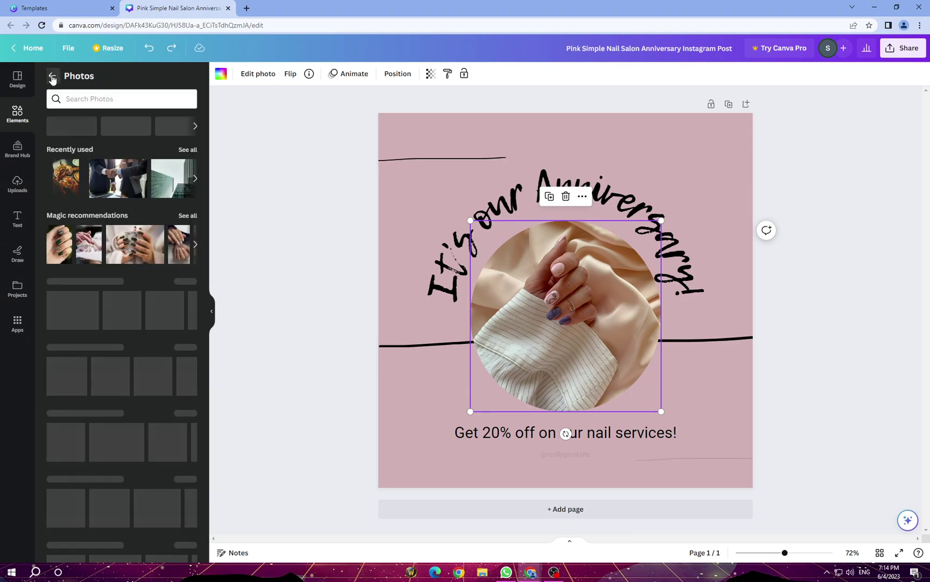
Search the photo library for 'business woman'
{"action": "left_click", "coordinate": [76, 98]}
{"action": "type", "text": "nu"}
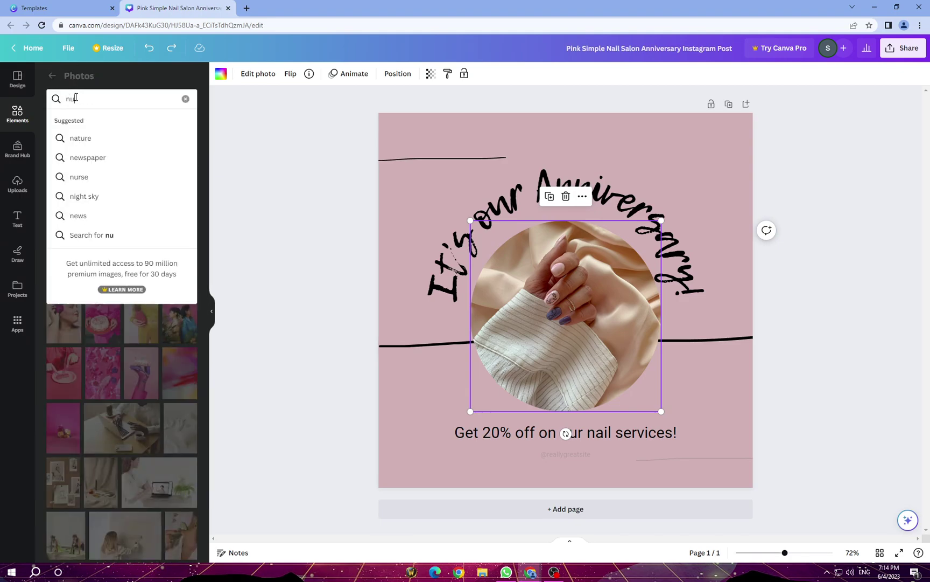
{"action": "type", "text": "sine"}
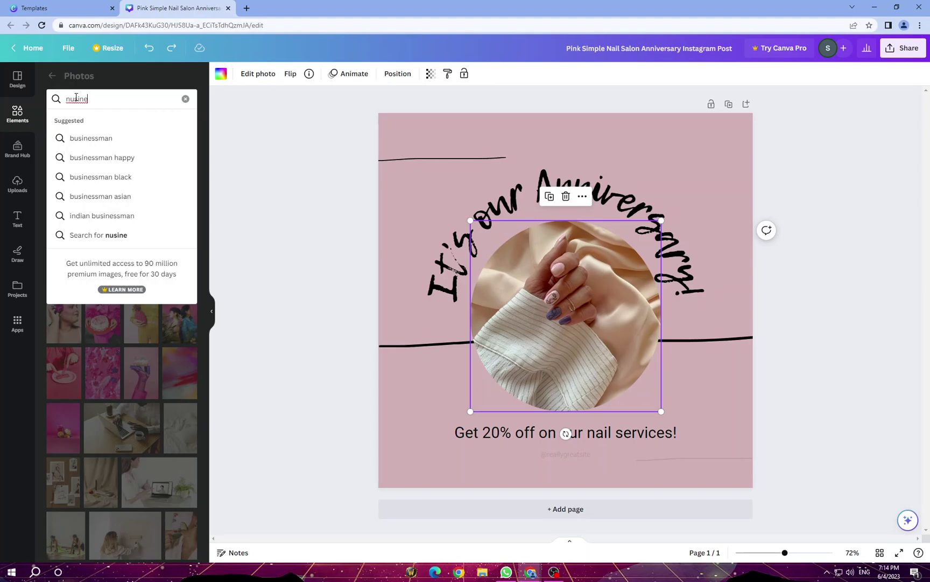
{"action": "key", "text": "BackSpace"}
{"action": "key", "text": "BackSpace"}
{"action": "key", "text": "BackSpace"}
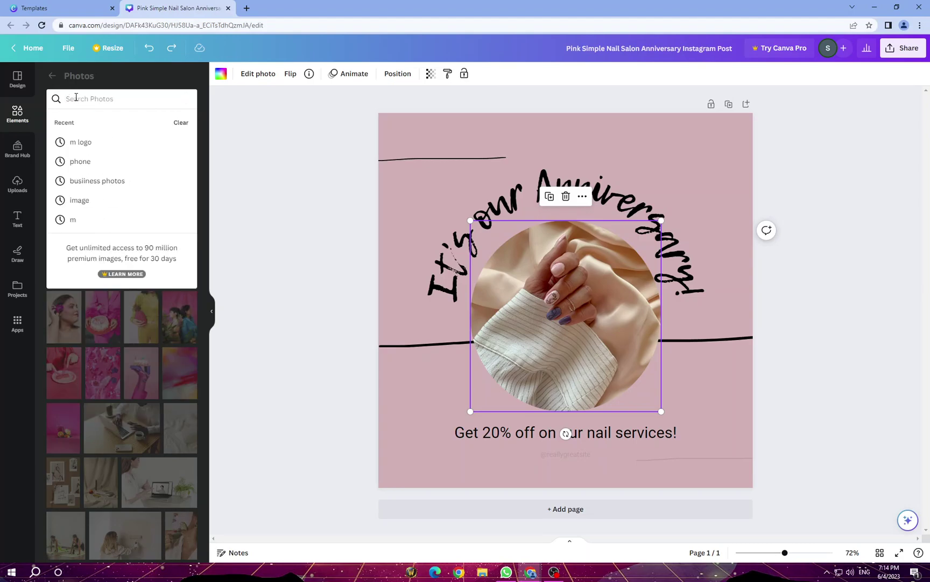
{"action": "type", "text": "business"}
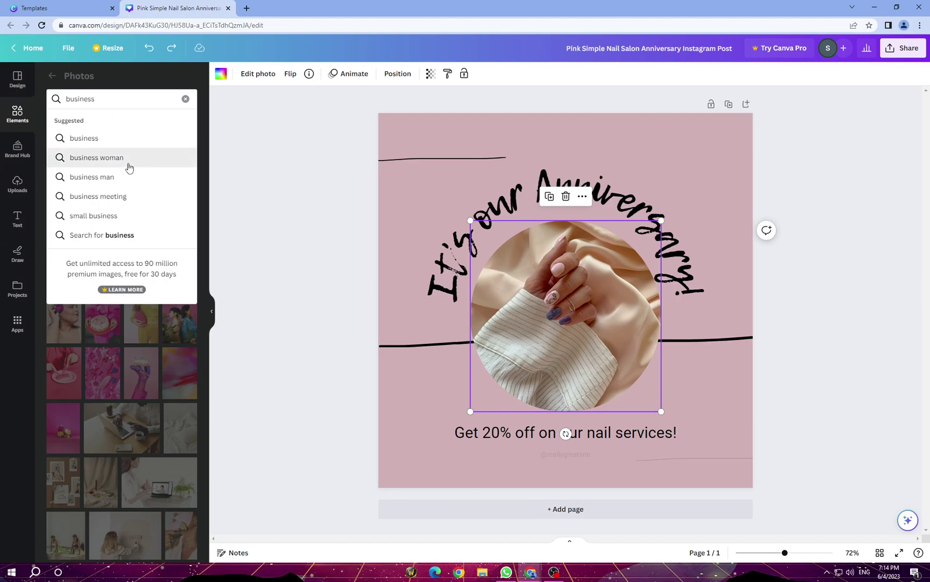
{"action": "left_click", "coordinate": [127, 158]}
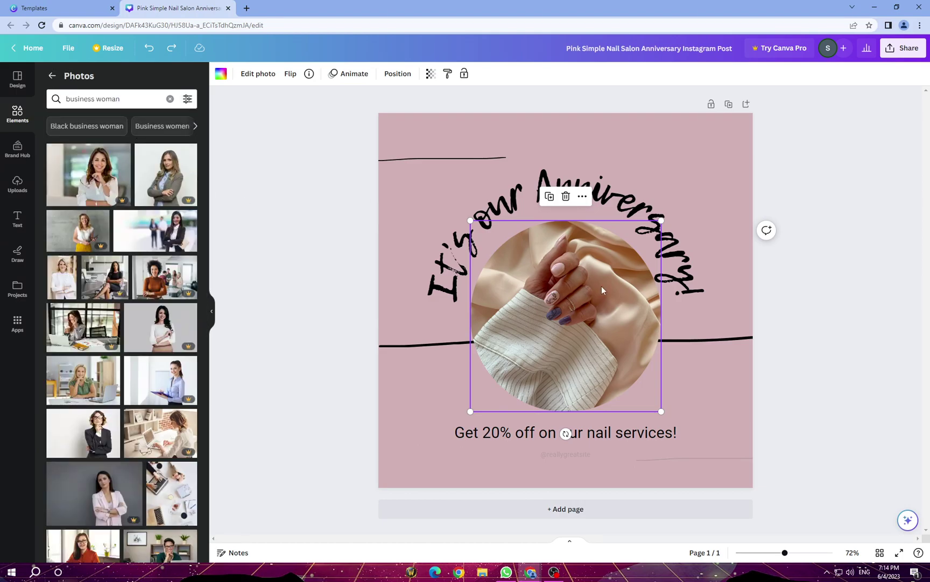
Drop the overhead desk-and-laptop photo into the circle frame
{"action": "left_click", "coordinate": [568, 198]}
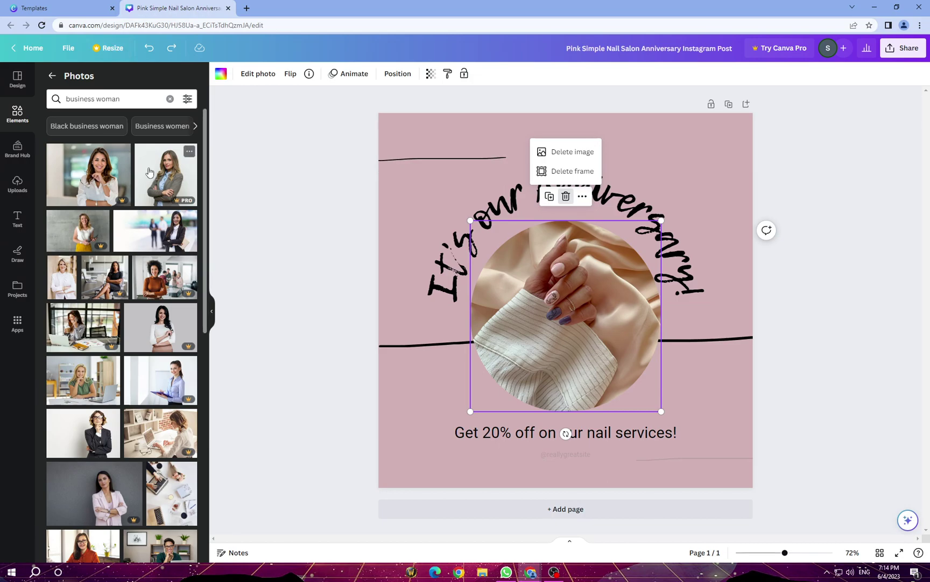
{"action": "scroll", "coordinate": [112, 269], "scroll_direction": "down", "scroll_amount": 2}
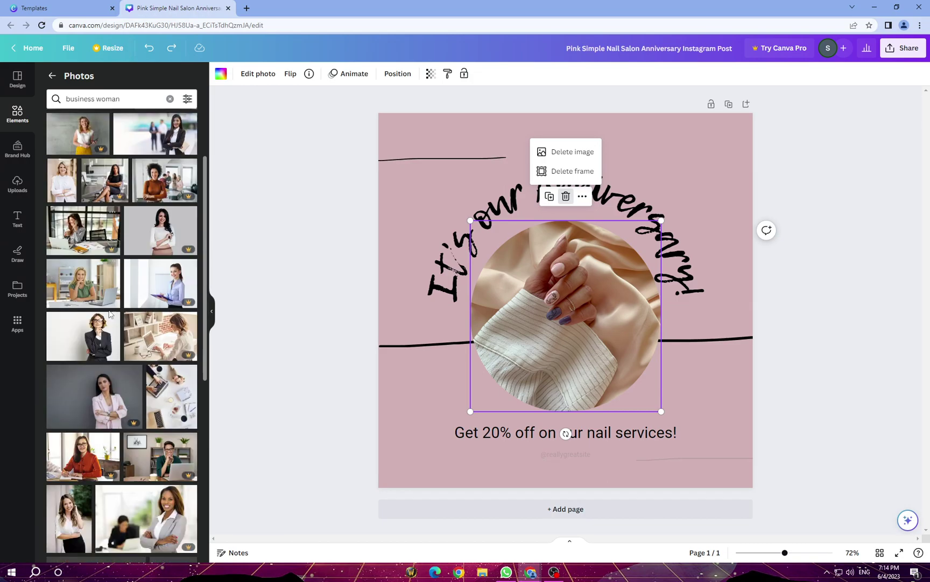
{"action": "scroll", "coordinate": [182, 385], "scroll_direction": "down", "scroll_amount": 2}
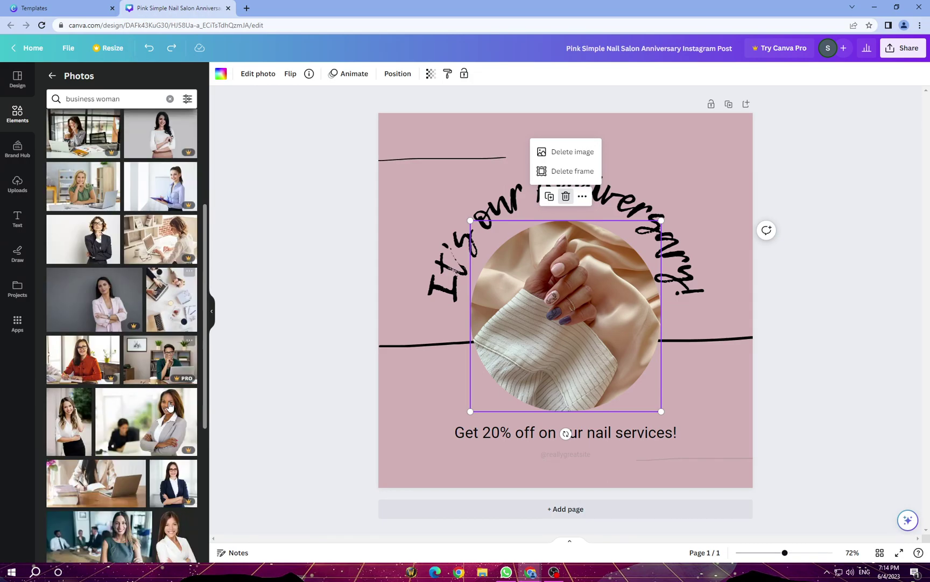
{"action": "left_click", "coordinate": [163, 289]}
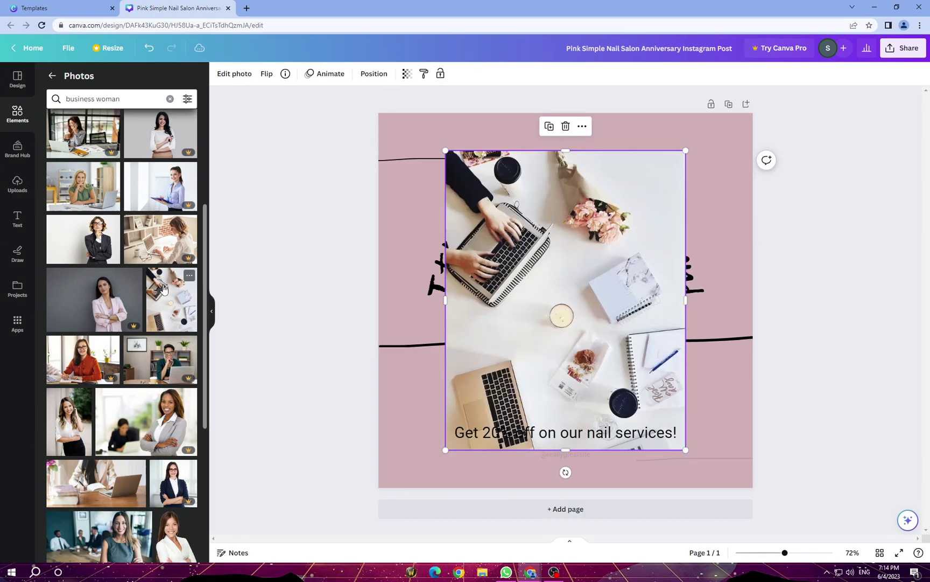
{"action": "left_click_drag", "start_coordinate": [578, 320], "coordinate": [597, 364]}
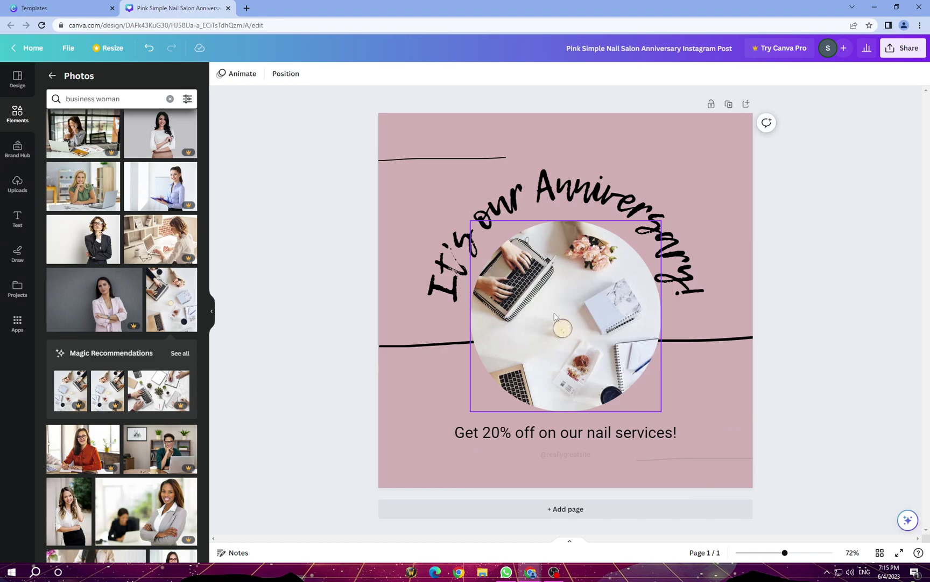
{"action": "left_click", "coordinate": [526, 293]}
{"action": "left_click", "coordinate": [844, 298]}
{"action": "scroll", "coordinate": [171, 469], "scroll_direction": "down", "scroll_amount": 2}
{"action": "scroll", "coordinate": [171, 468], "scroll_direction": "down", "scroll_amount": 4}
{"action": "scroll", "coordinate": [171, 469], "scroll_direction": "down", "scroll_amount": 2}
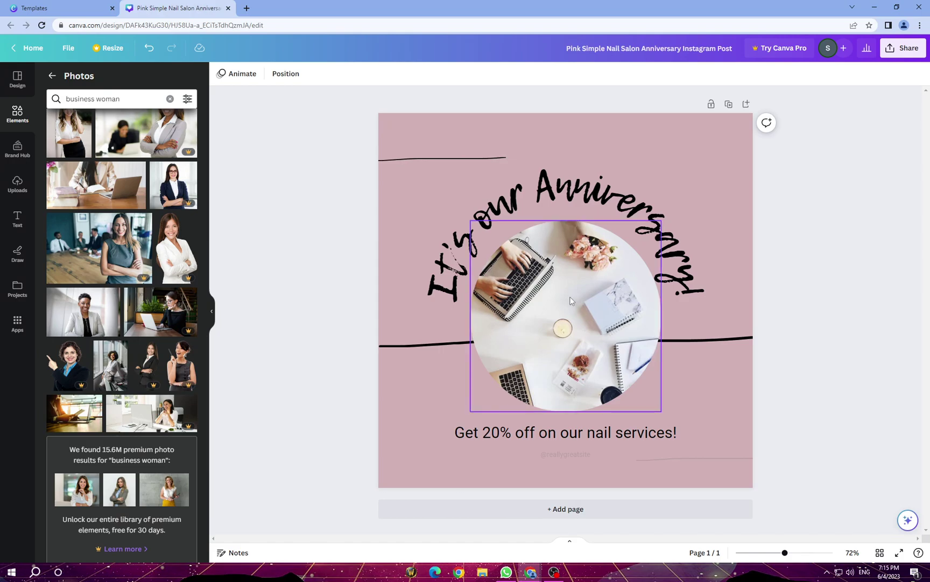
{"action": "scroll", "coordinate": [125, 411], "scroll_direction": "down", "scroll_amount": 3}
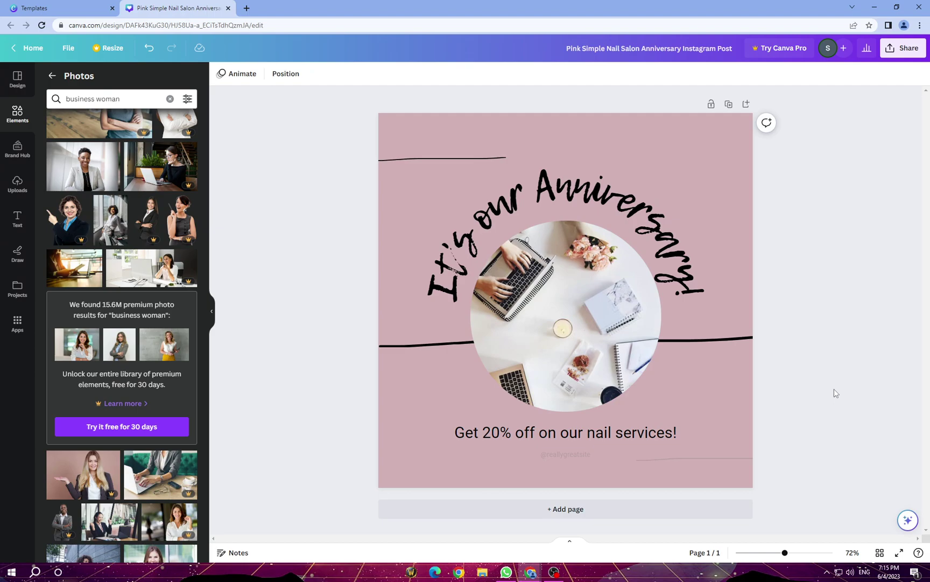
{"action": "left_click", "coordinate": [622, 434]}
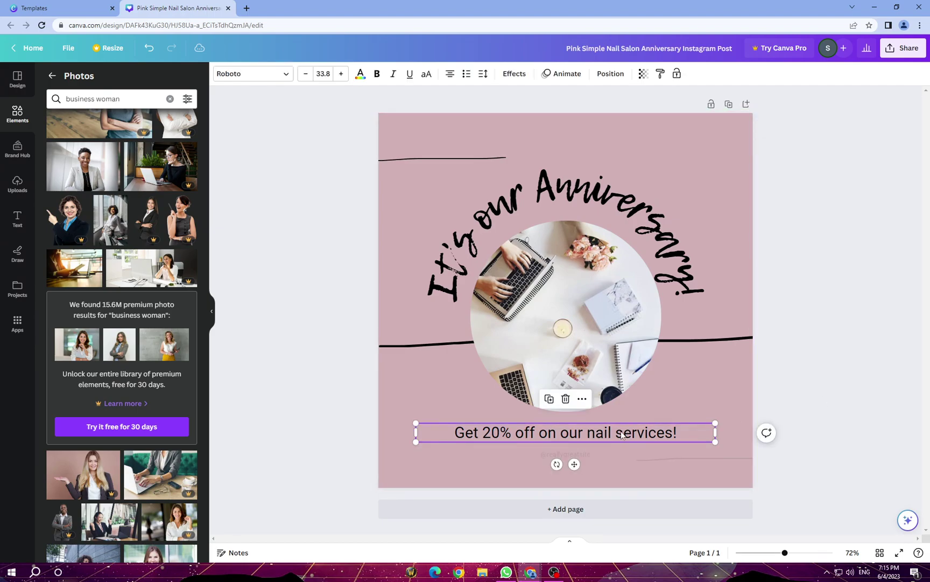
{"action": "left_click", "coordinate": [571, 454]}
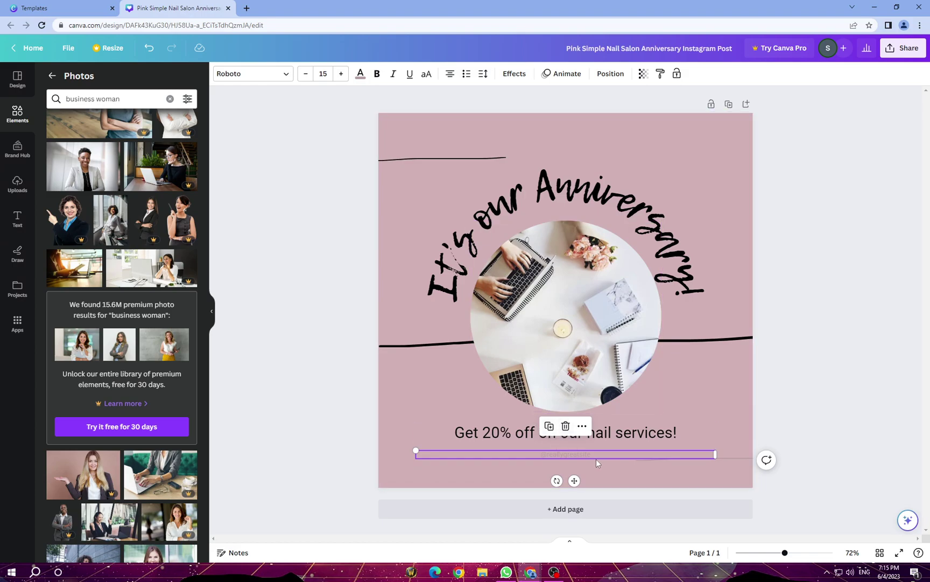
{"action": "left_click", "coordinate": [566, 453]}
{"action": "left_click", "coordinate": [594, 455]}
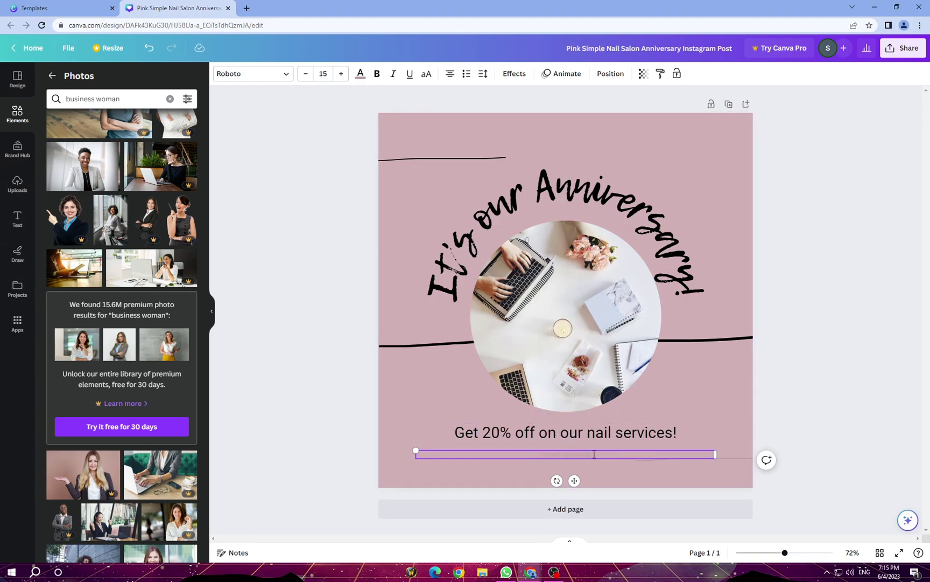
{"action": "key", "text": "BackSpace"}
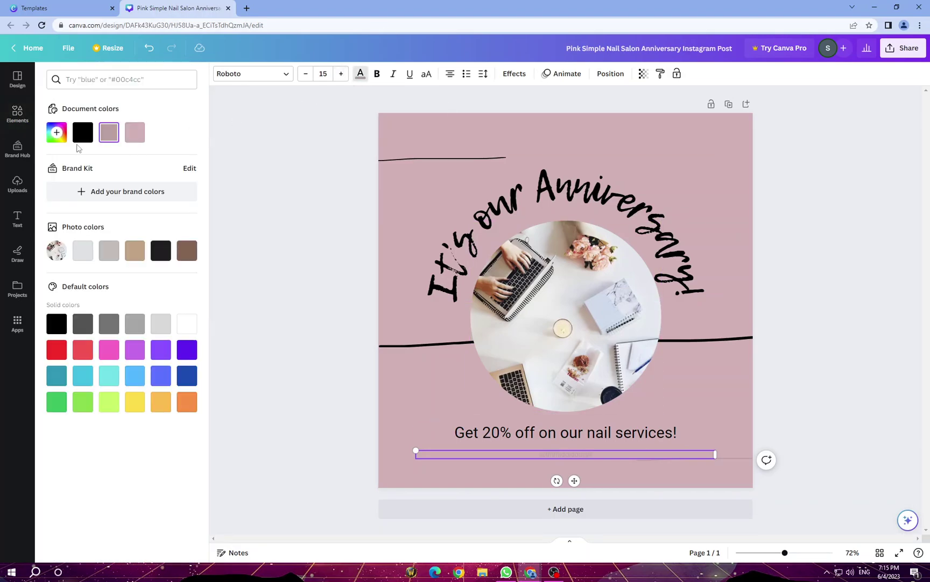
Try black and a very dark reddish shade for the handle text
{"action": "left_click", "coordinate": [83, 134]}
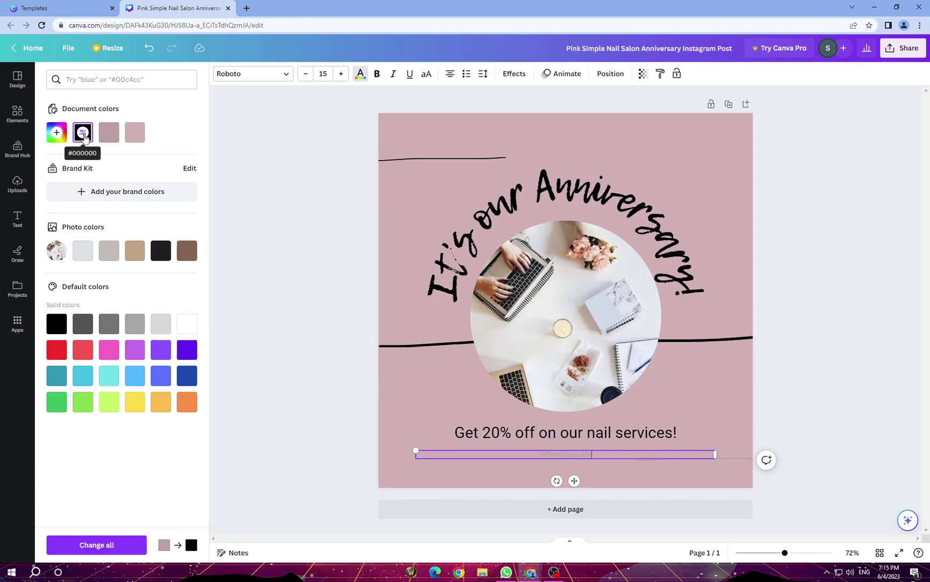
{"action": "left_click", "coordinate": [84, 133]}
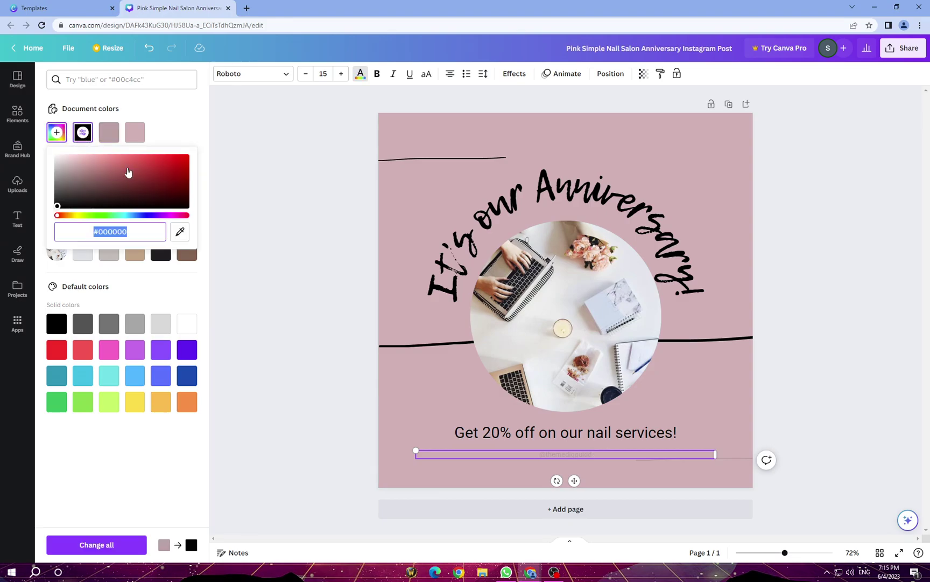
{"action": "left_click", "coordinate": [141, 201]}
{"action": "key", "text": "Escape"}
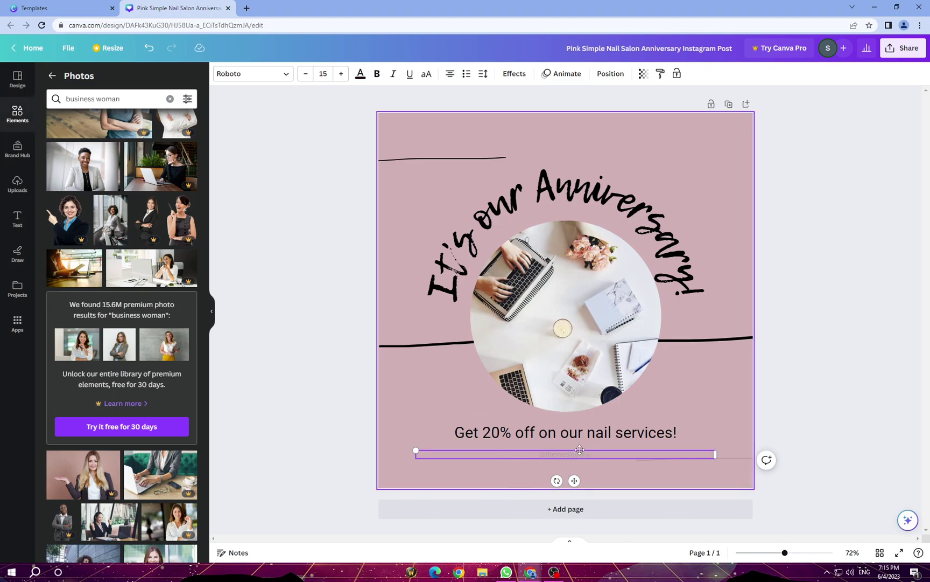
{"action": "double_click", "coordinate": [578, 454]}
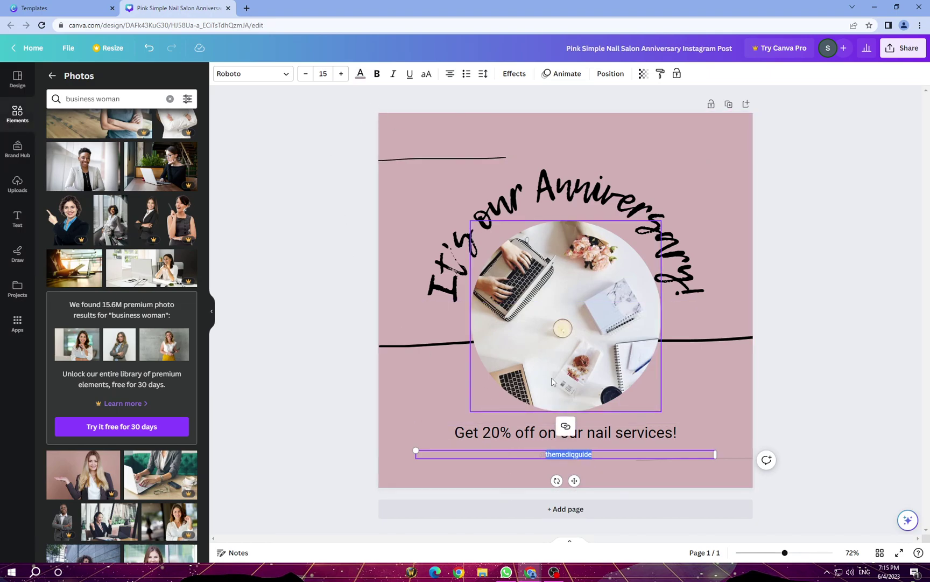
{"action": "triple_click", "coordinate": [557, 454]}
{"action": "type", "text": "@"}
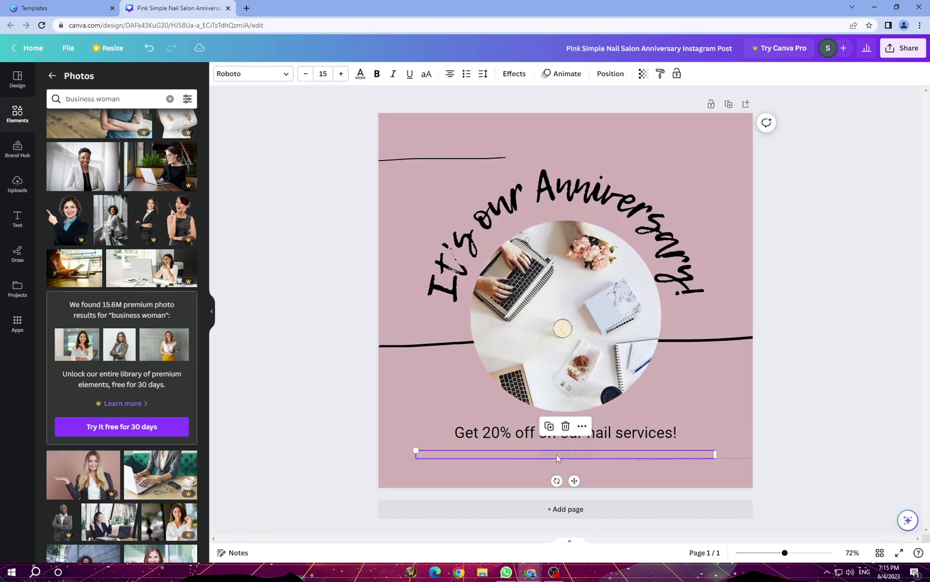
{"action": "left_click", "coordinate": [360, 74]}
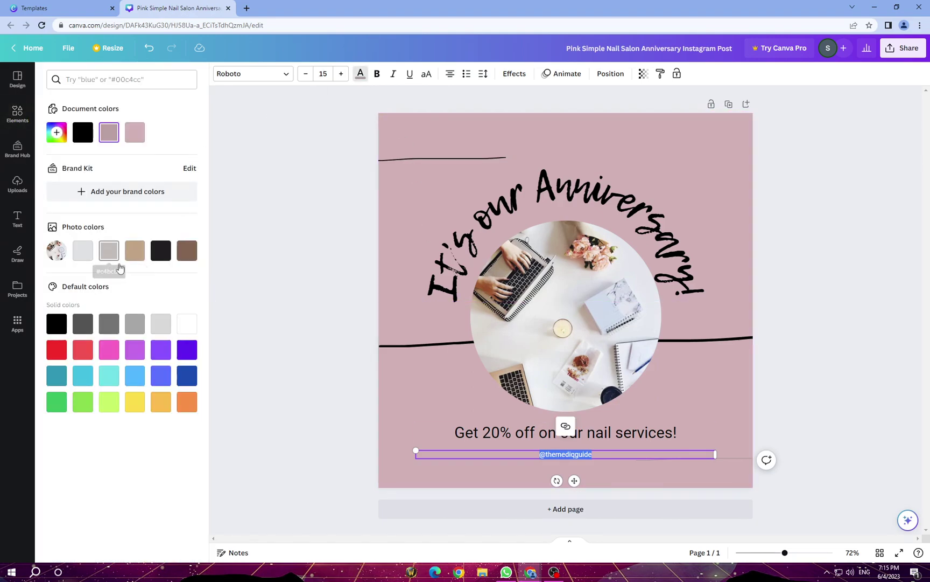
{"action": "left_click", "coordinate": [108, 330]}
{"action": "left_click", "coordinate": [333, 312]}
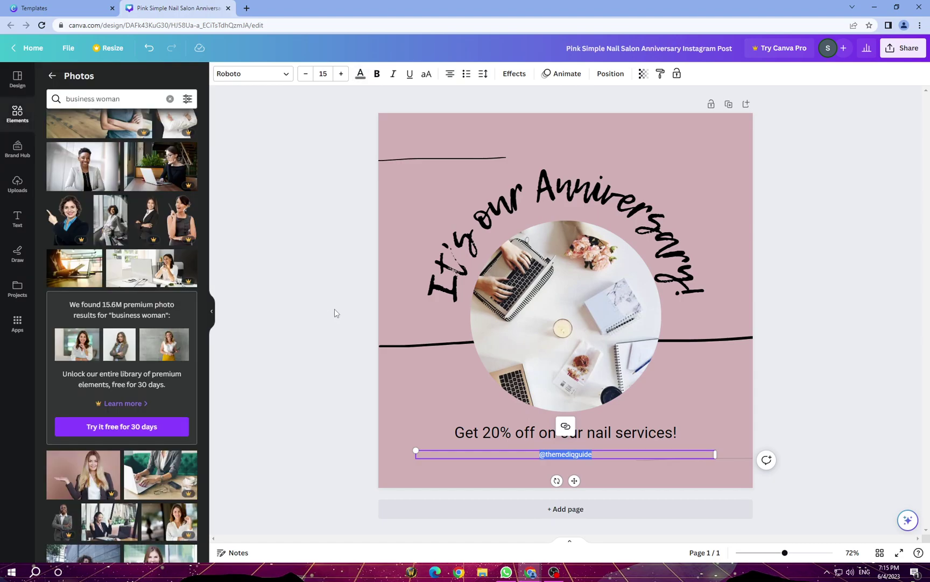
{"action": "left_click", "coordinate": [588, 454]}
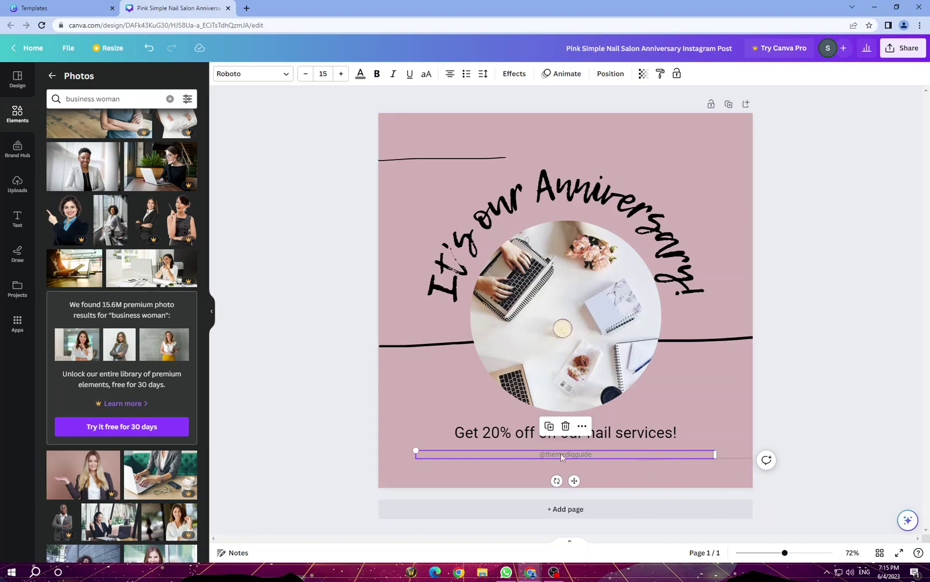
{"action": "left_click", "coordinate": [836, 308]}
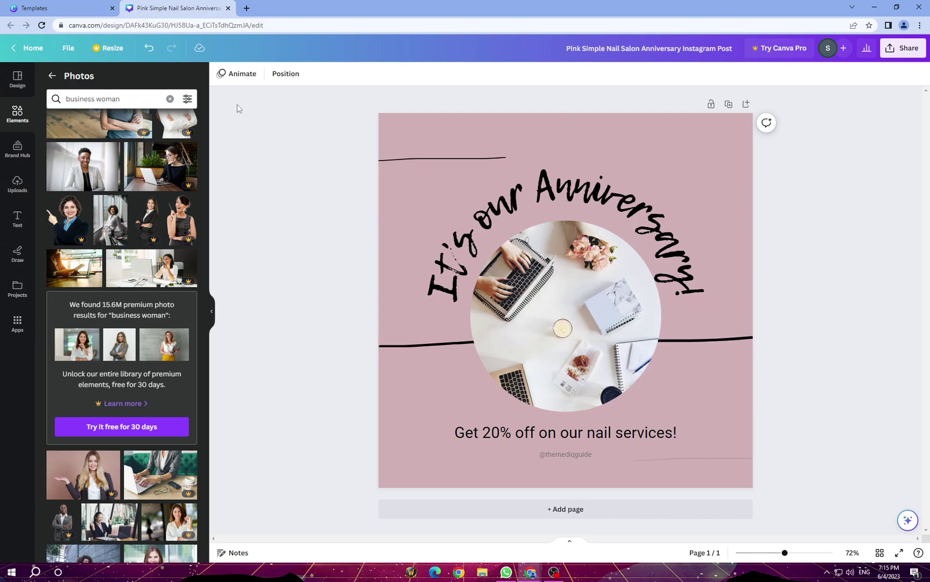
Preview the Fun, Simple and Sleek page animations, applying Simple first
{"action": "left_click", "coordinate": [238, 73]}
{"action": "left_click", "coordinate": [167, 167]}
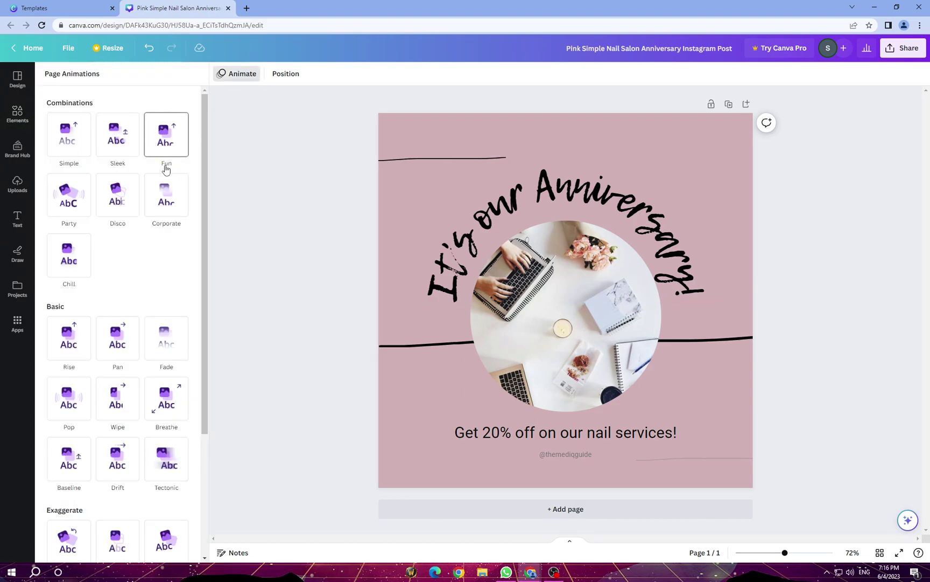
{"action": "left_click", "coordinate": [86, 204]}
{"action": "left_click", "coordinate": [68, 148]}
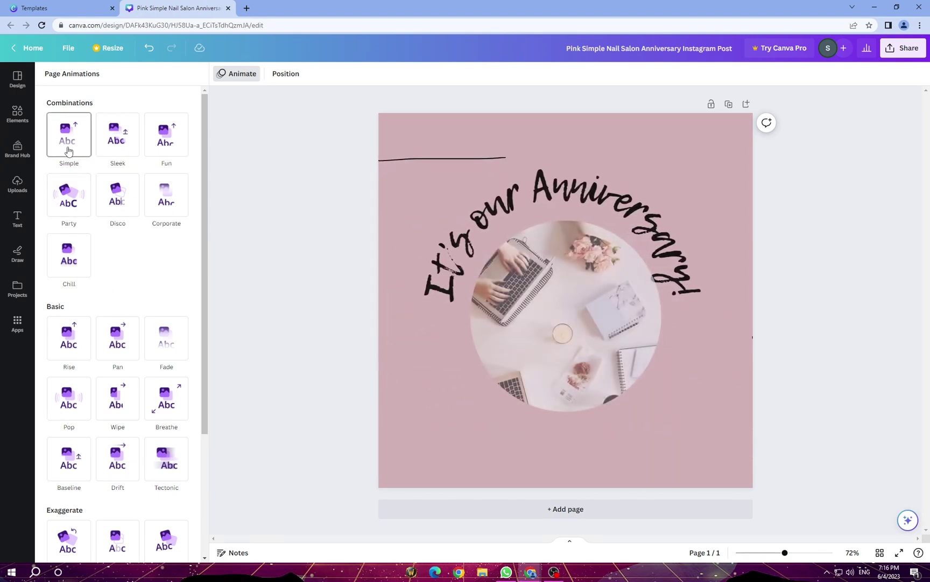
{"action": "left_click", "coordinate": [153, 146]}
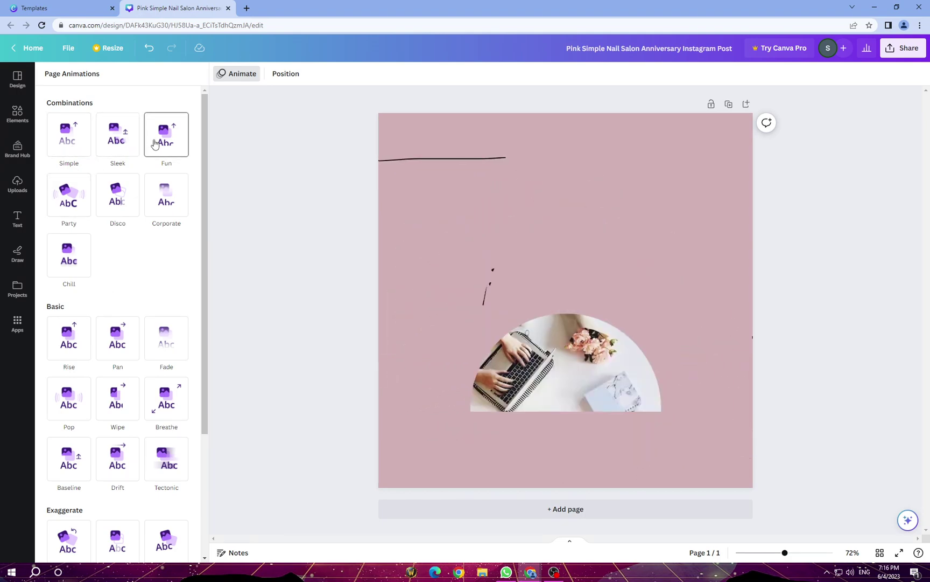
{"action": "left_click", "coordinate": [117, 136]}
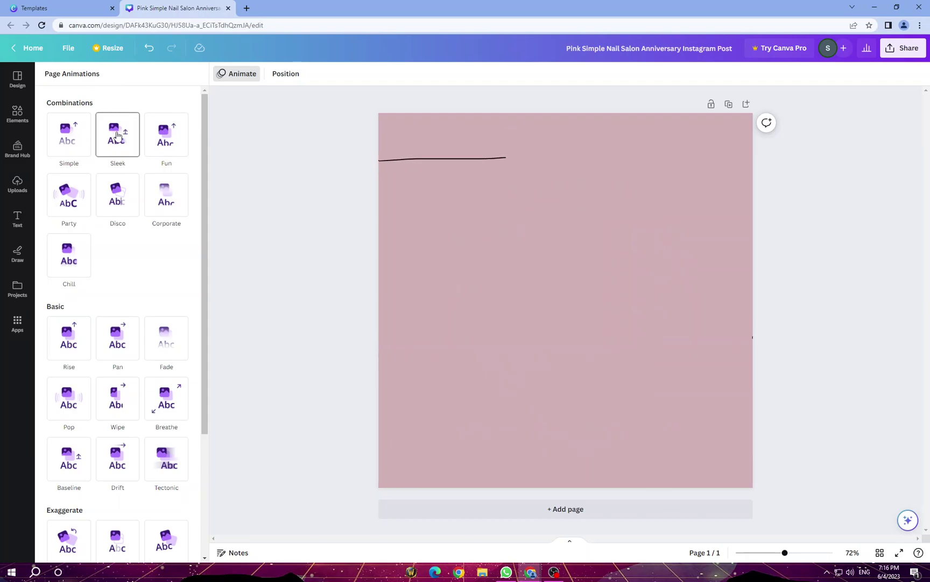
{"action": "left_click", "coordinate": [86, 146]}
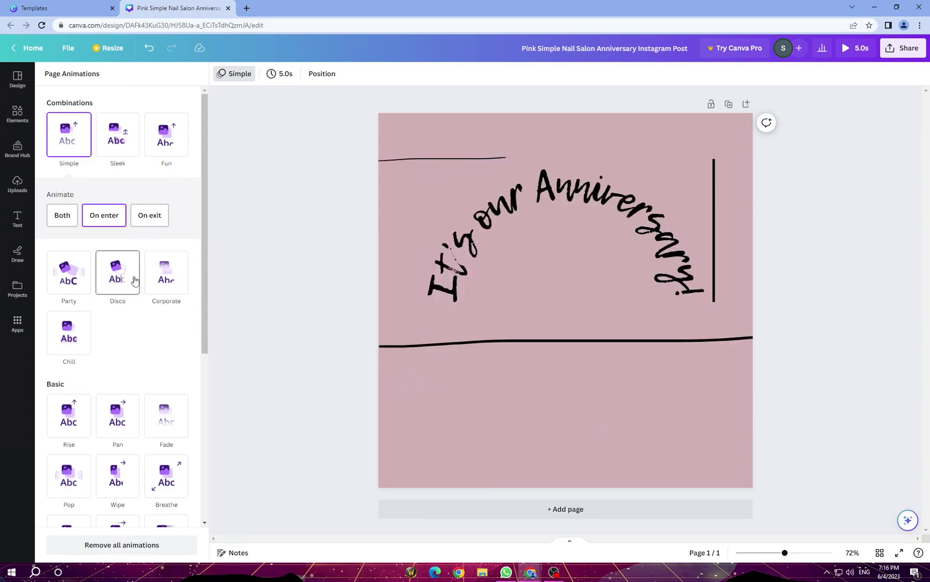
Switch the page animation to Fun and extend the page duration to 9.5 seconds
{"action": "left_click", "coordinate": [171, 131]}
{"action": "left_click", "coordinate": [267, 73]}
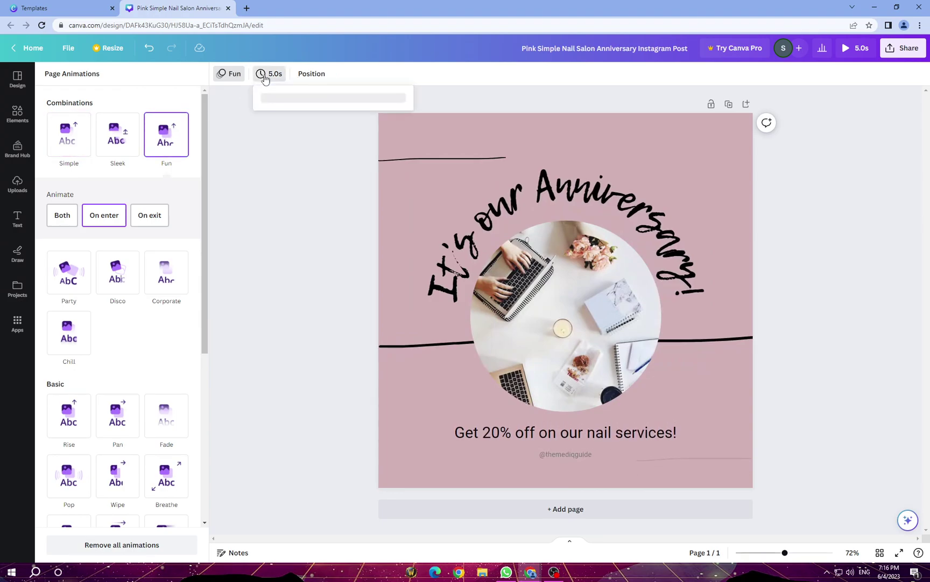
{"action": "left_click_drag", "start_coordinate": [284, 117], "coordinate": [297, 116]}
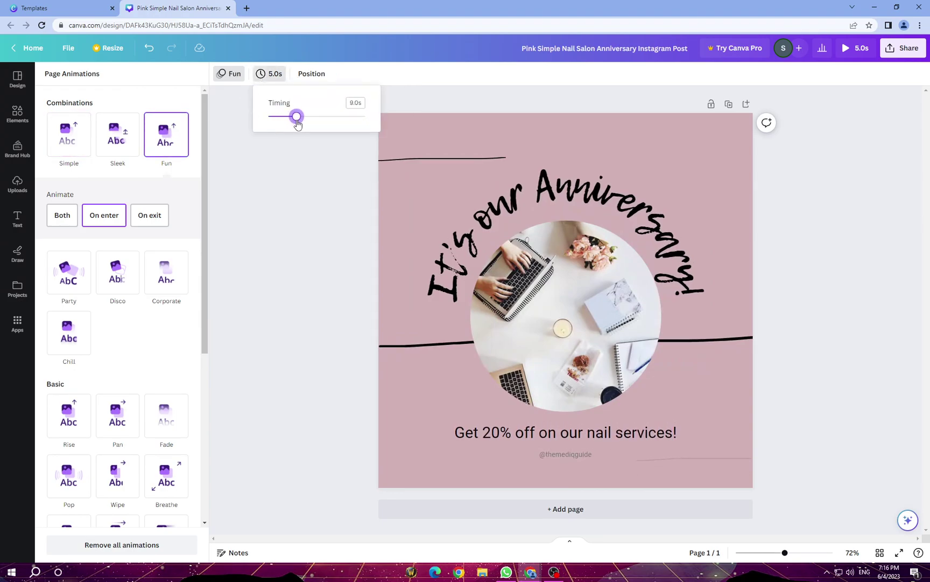
Move the circular laptop photo to the top of the Layers list and open Share
{"action": "left_click", "coordinate": [313, 76]}
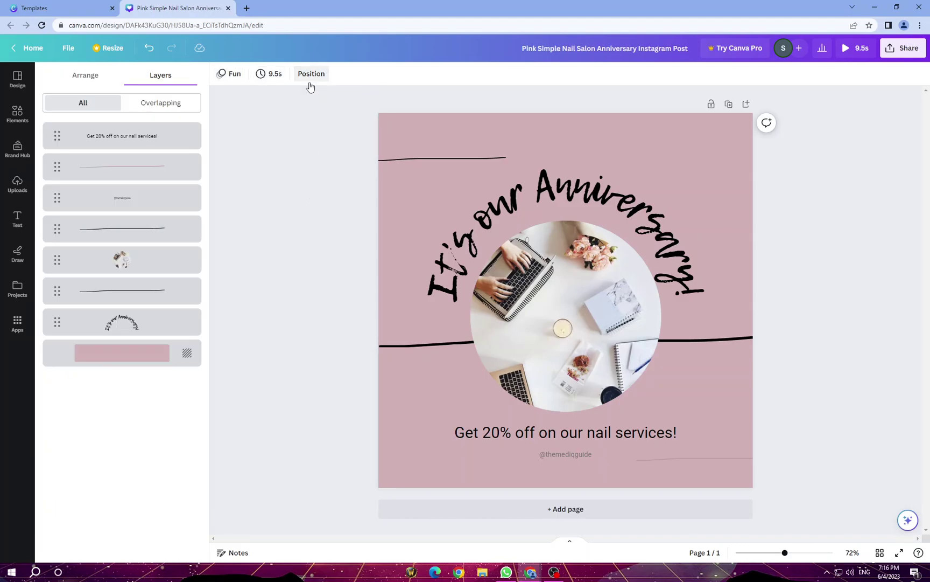
{"action": "left_click_drag", "start_coordinate": [113, 161], "coordinate": [113, 137]}
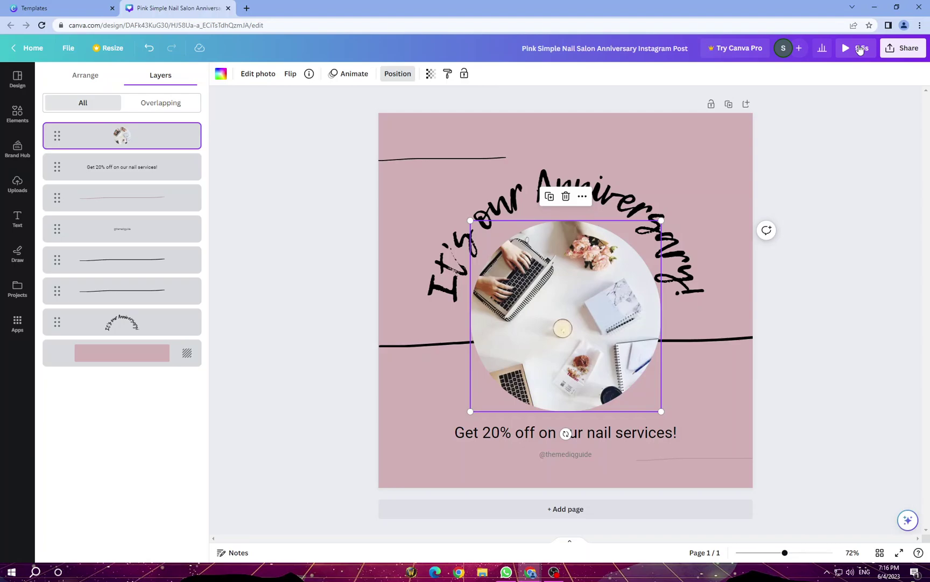
{"action": "left_click", "coordinate": [906, 51]}
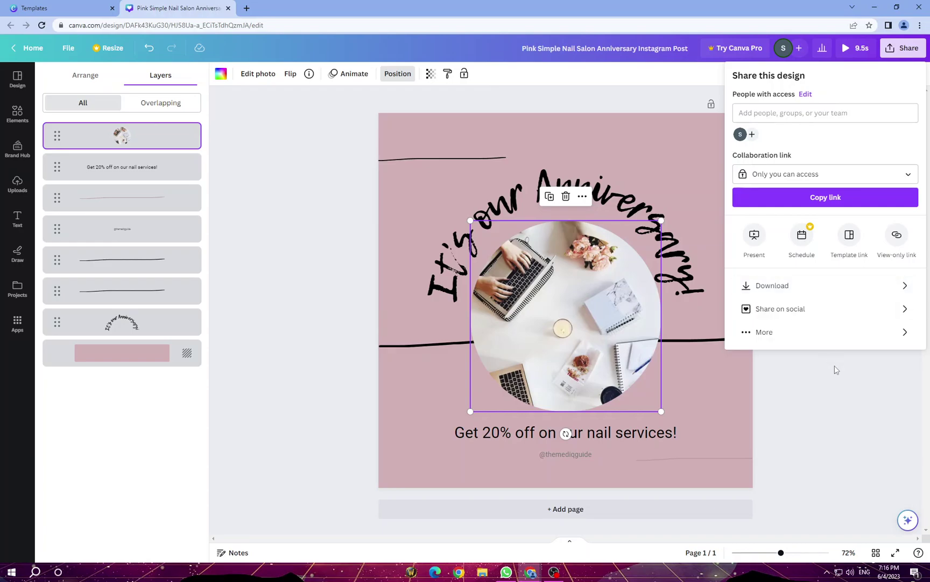
{"action": "left_click", "coordinate": [797, 287]}
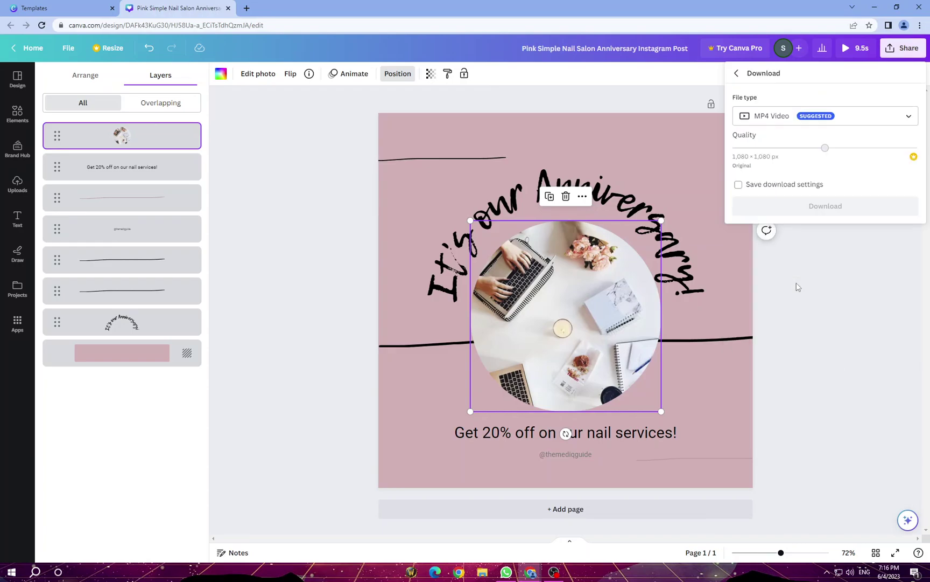
{"action": "left_click", "coordinate": [886, 118]}
{"action": "left_click", "coordinate": [848, 378]}
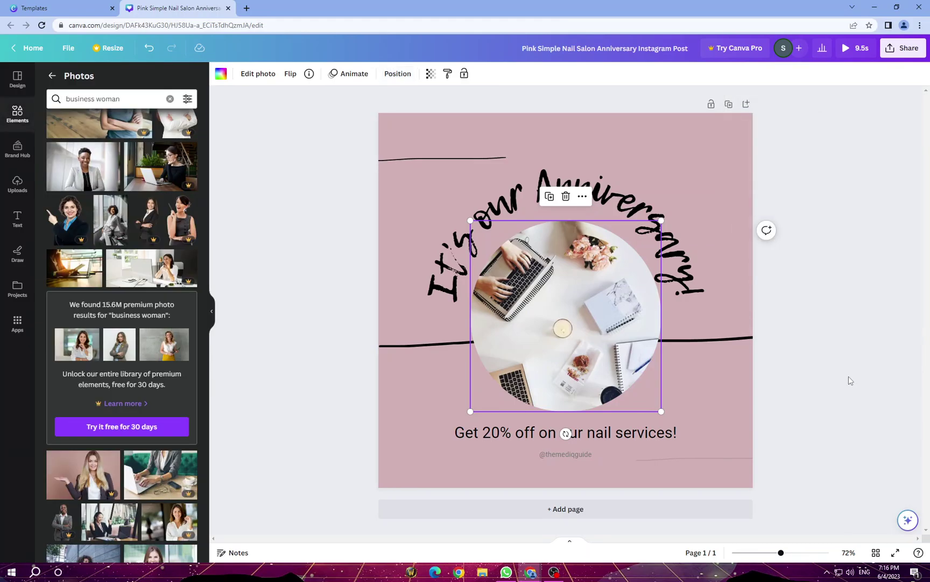
{"action": "left_click", "coordinate": [910, 49]}
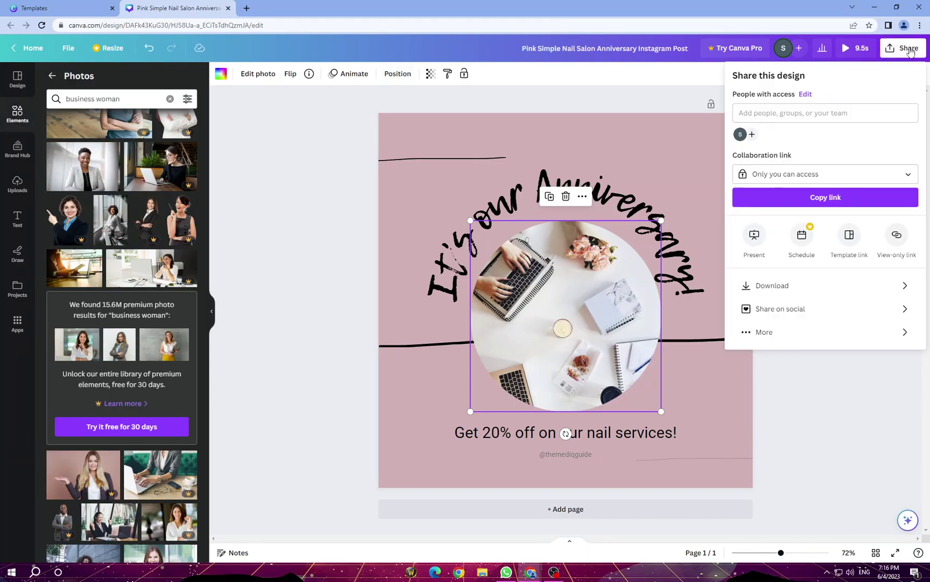